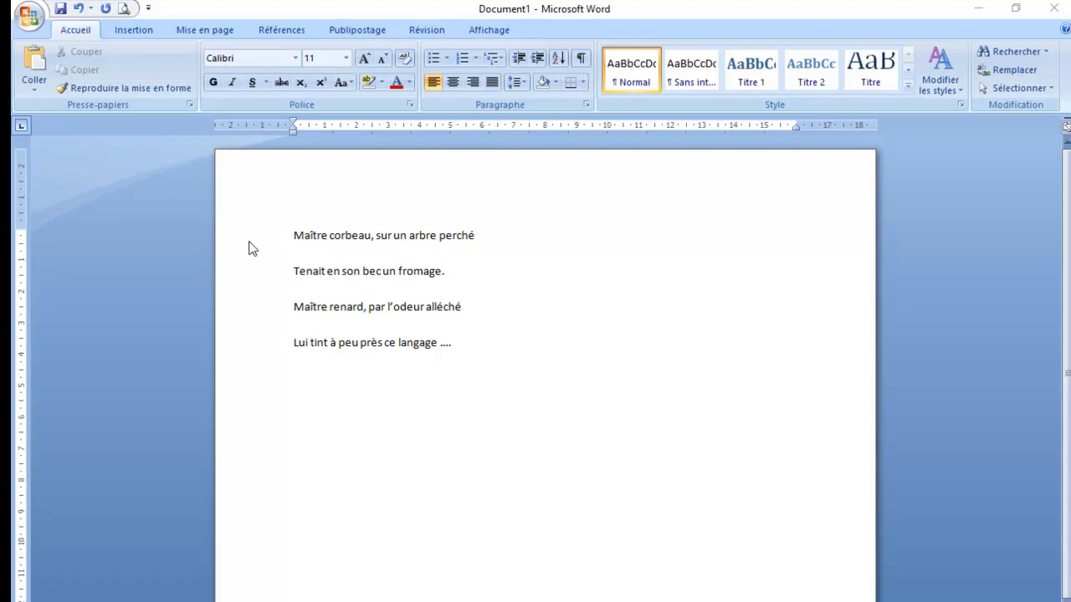
Check the paragraph indent and spacing settings of the poem's first line
{"action": "left_click", "coordinate": [298, 237]}
{"action": "left_click", "coordinate": [264, 249]}
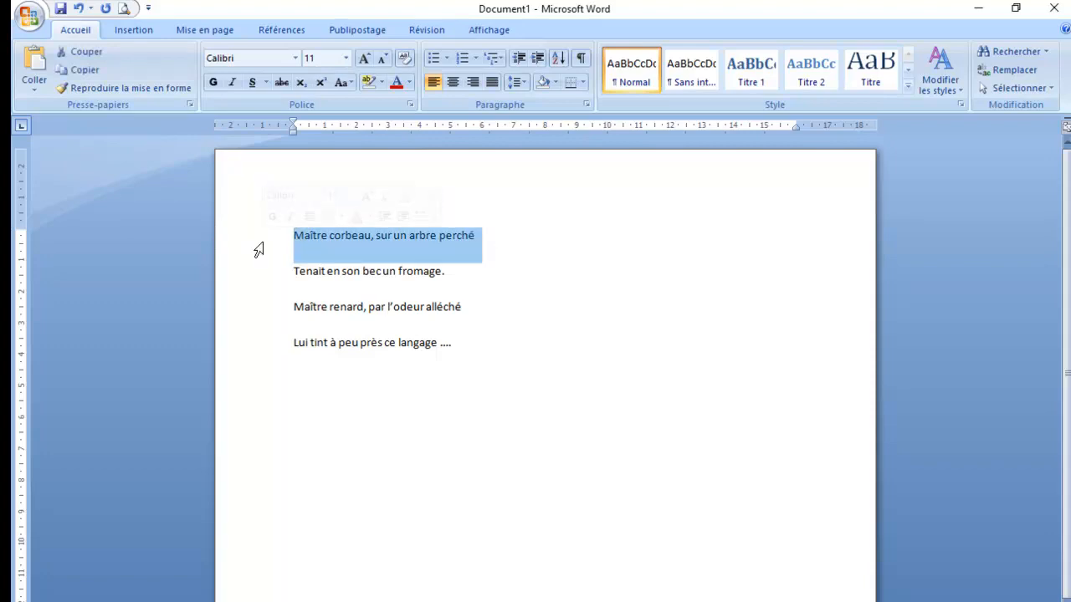
{"action": "right_click", "coordinate": [340, 247]}
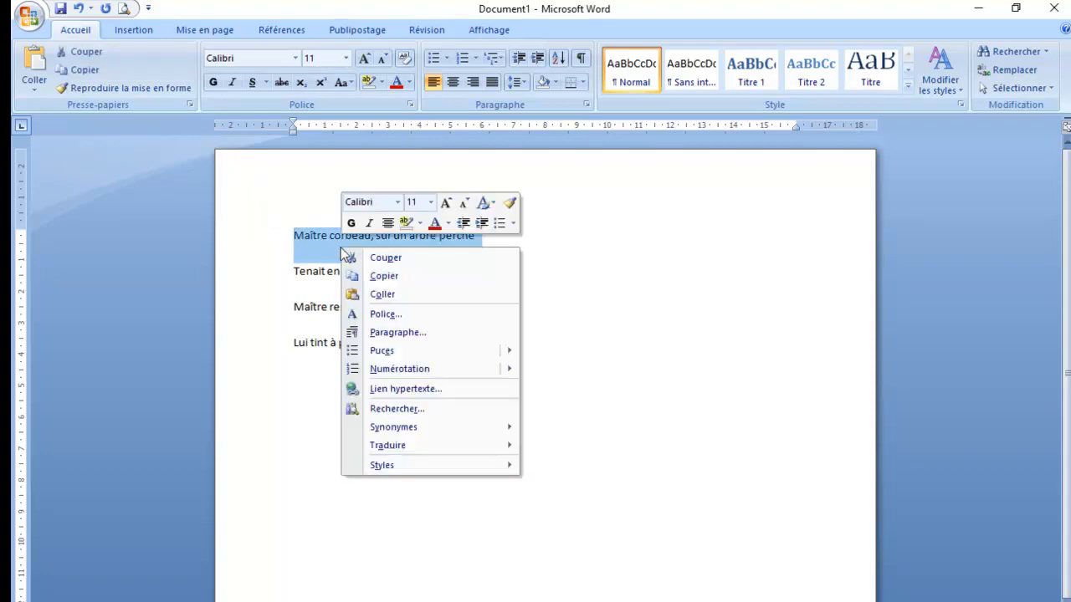
{"action": "left_click", "coordinate": [398, 333]}
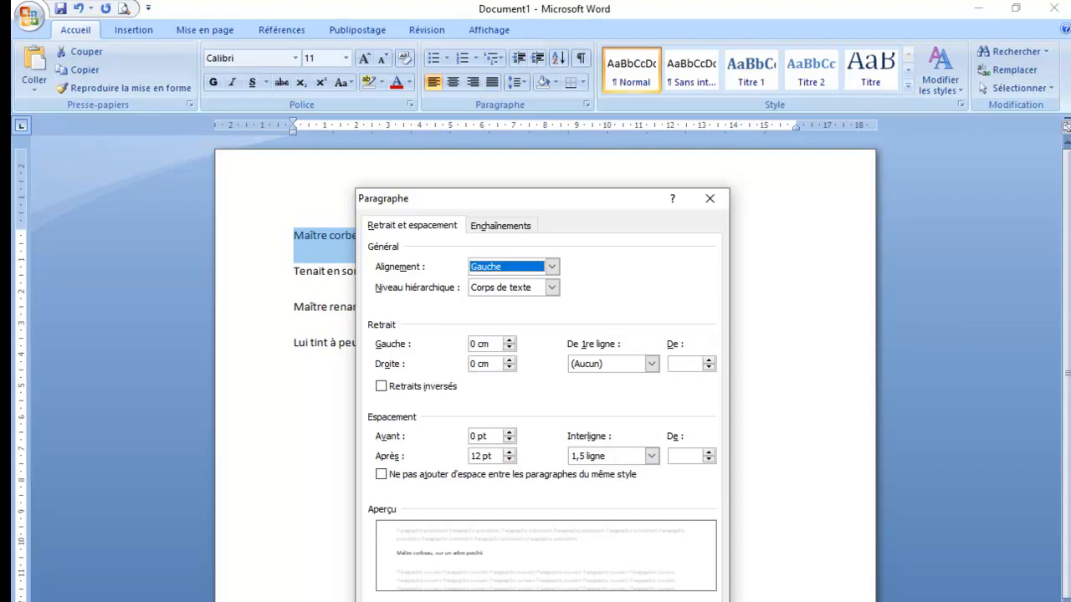
{"action": "key", "text": "Return"}
{"action": "left_click", "coordinate": [461, 394]}
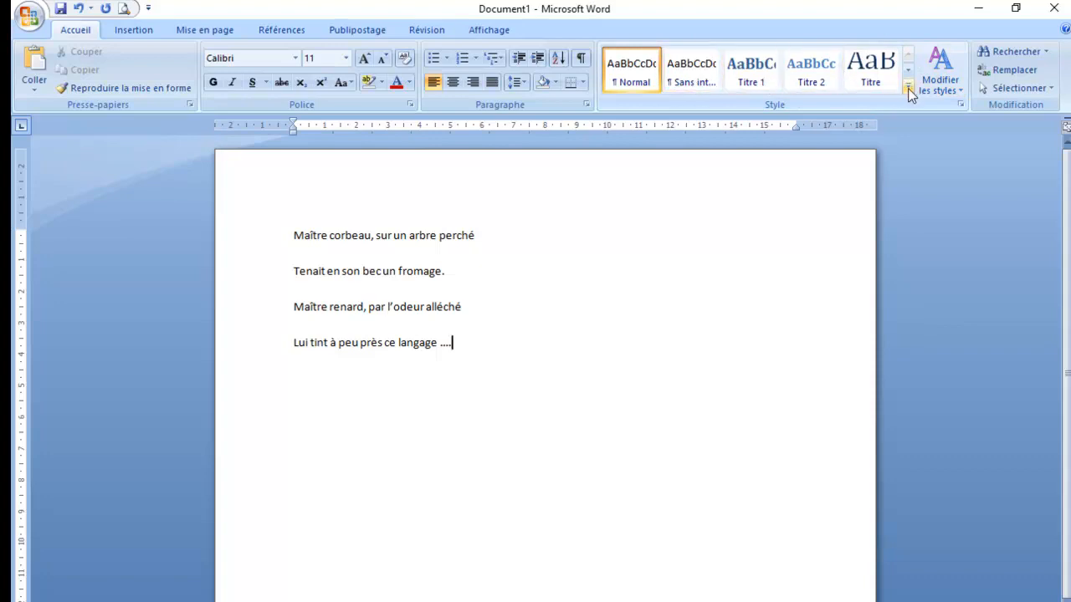
Preview the quick styles on the poem's first line, keep Normal, and view the options for changing styles
{"action": "left_click", "coordinate": [259, 241]}
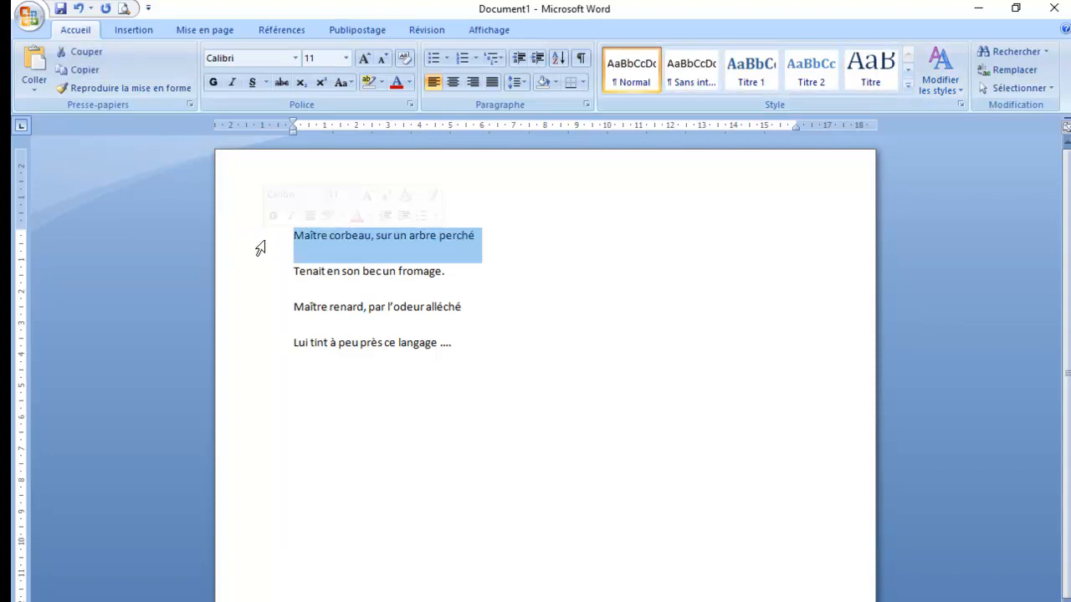
{"action": "left_click", "coordinate": [910, 88]}
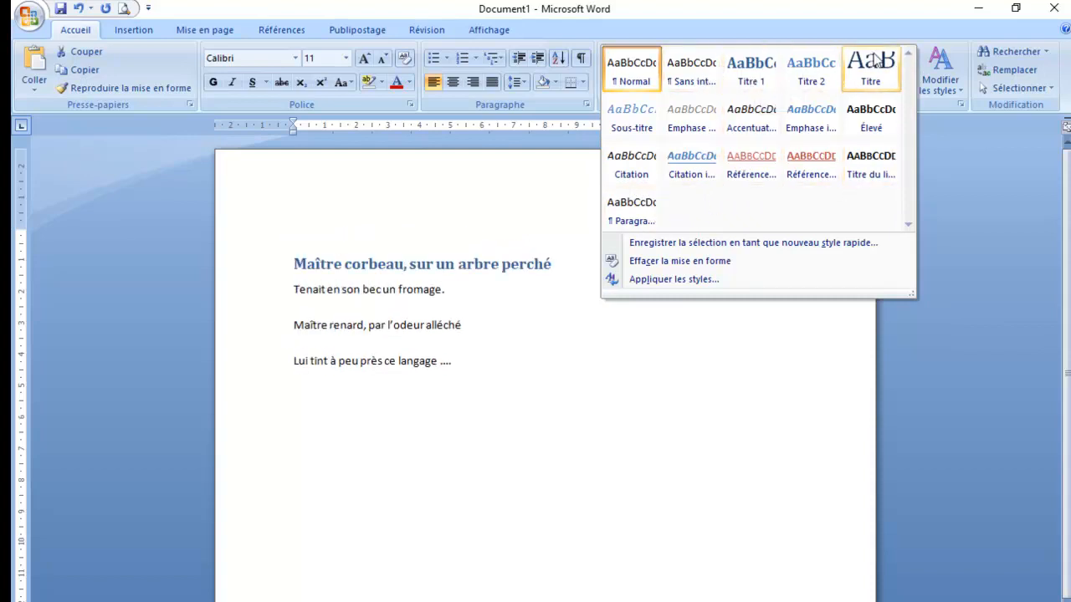
{"action": "left_click", "coordinate": [649, 74]}
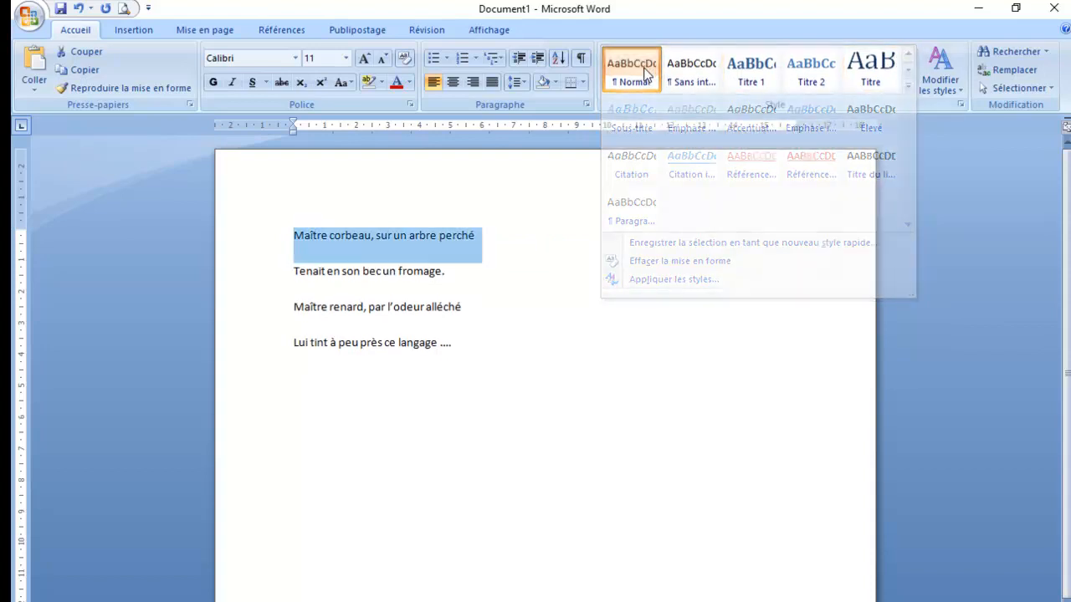
{"action": "left_click", "coordinate": [959, 90]}
{"action": "mouse_move", "coordinate": [964, 113]}
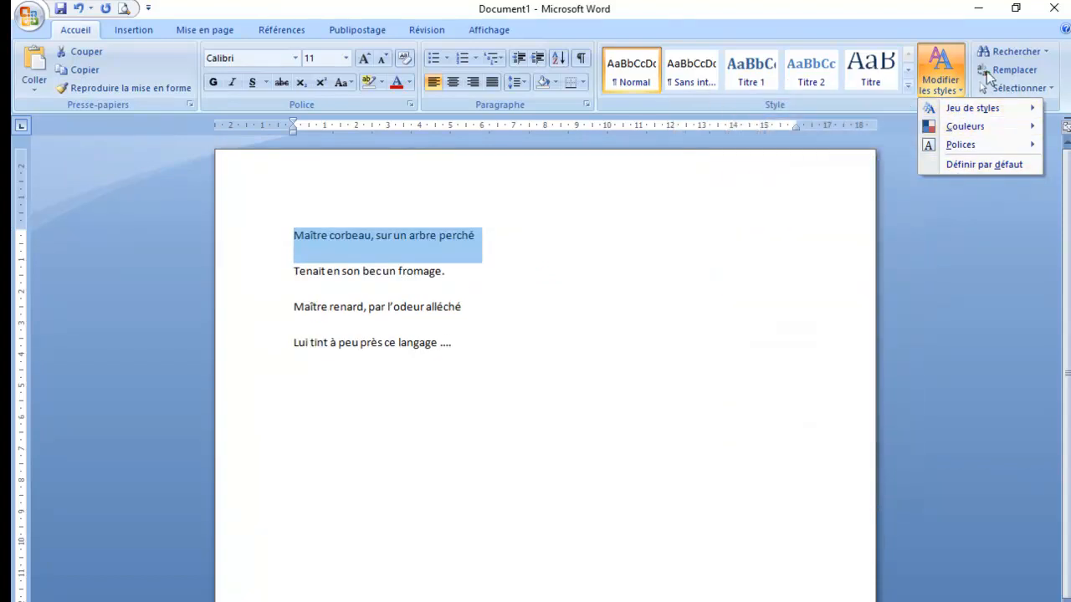
{"action": "left_click", "coordinate": [479, 393]}
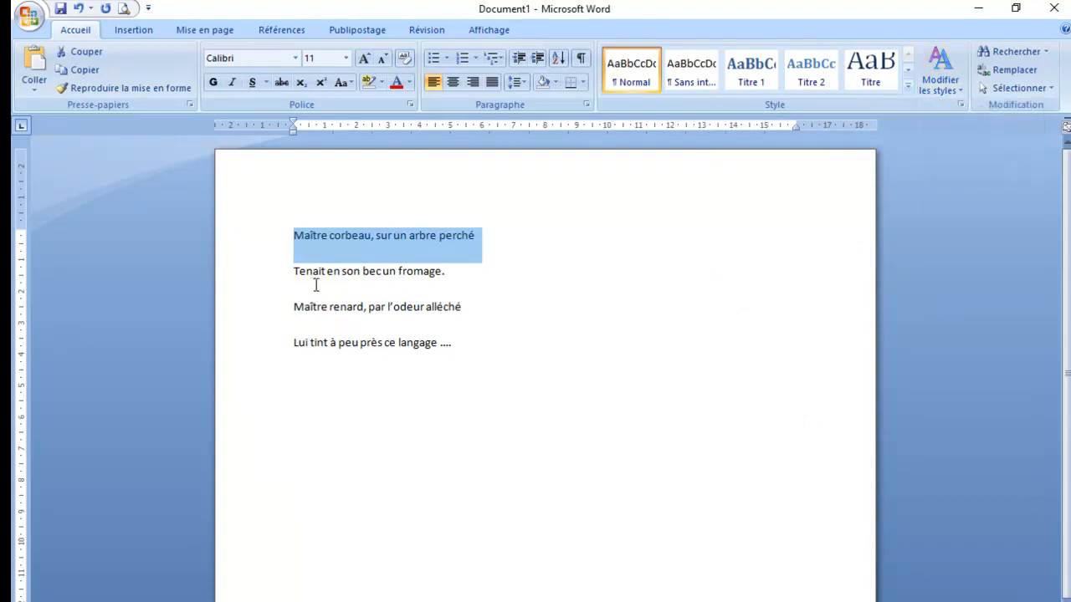
Modify the Normal style to use the Arial font at size 12, keeping the automatic font colour
{"action": "left_click", "coordinate": [383, 264]}
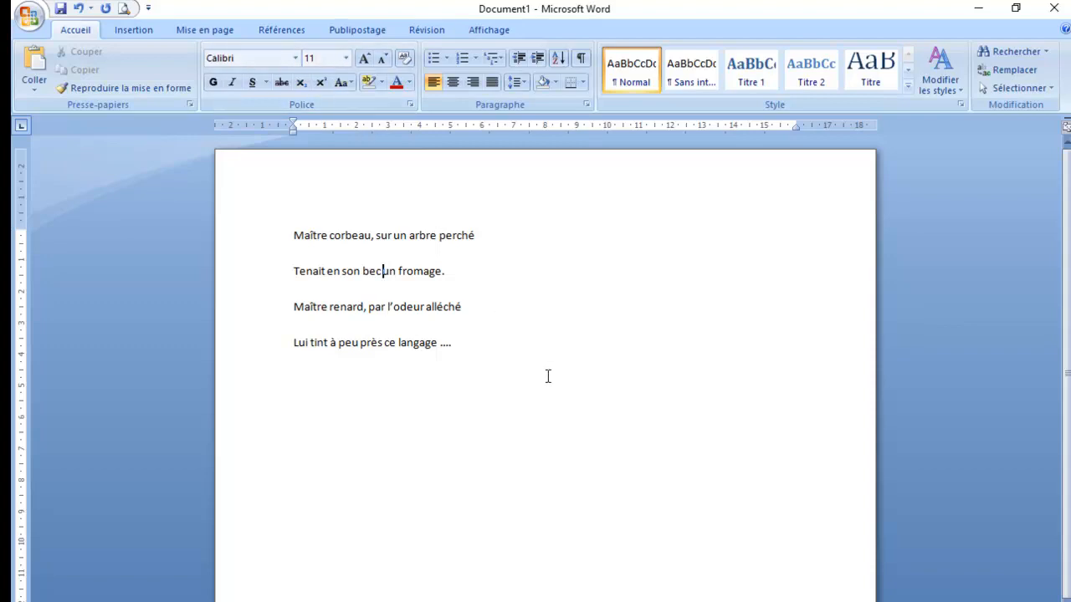
{"action": "right_click", "coordinate": [633, 73]}
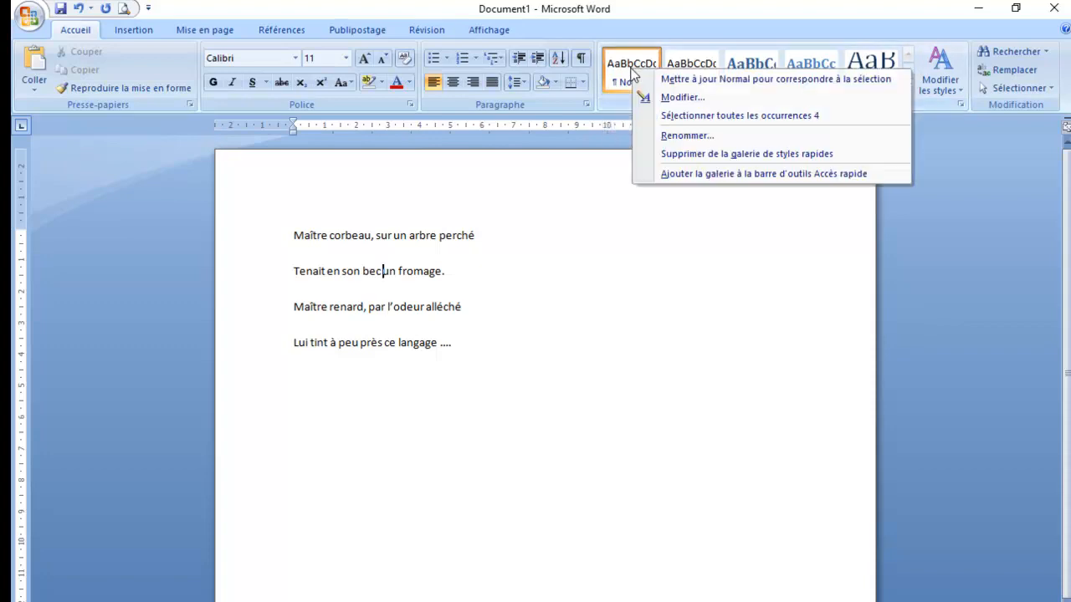
{"action": "left_click", "coordinate": [682, 96]}
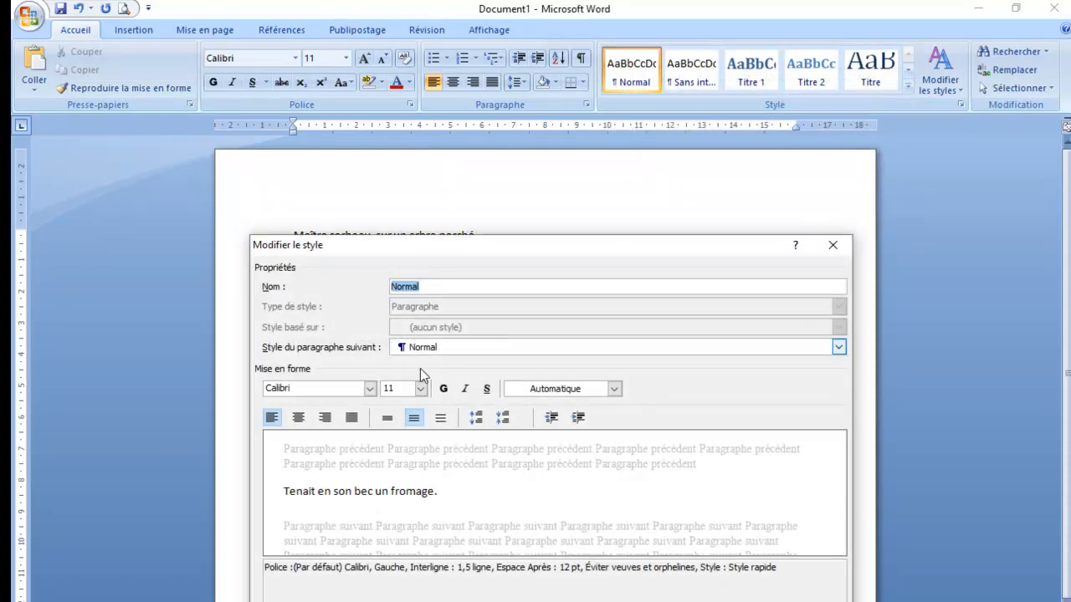
{"action": "left_click", "coordinate": [369, 388]}
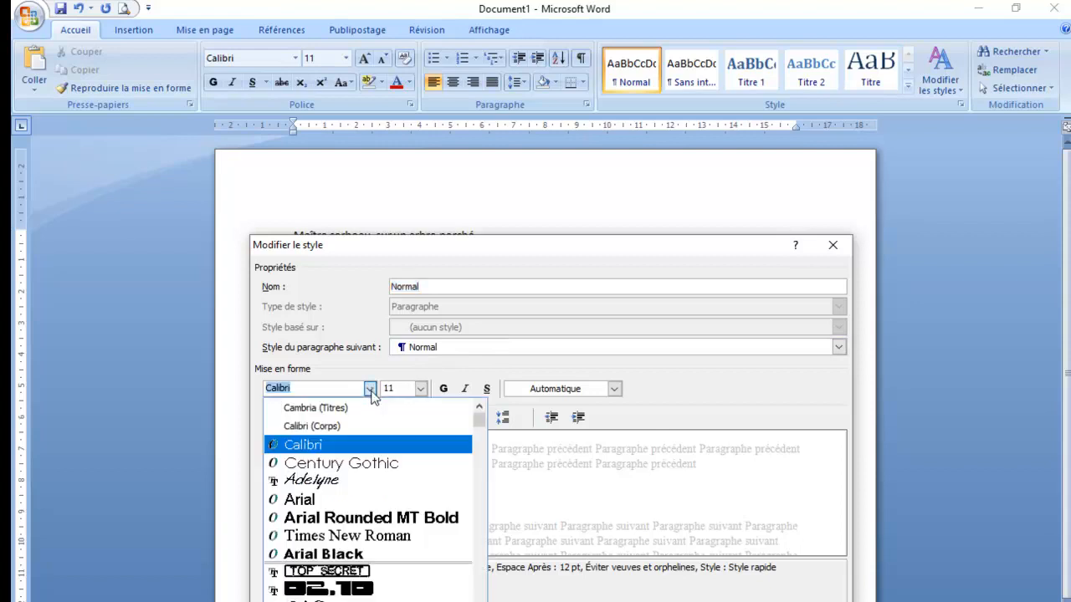
{"action": "left_click", "coordinate": [325, 500]}
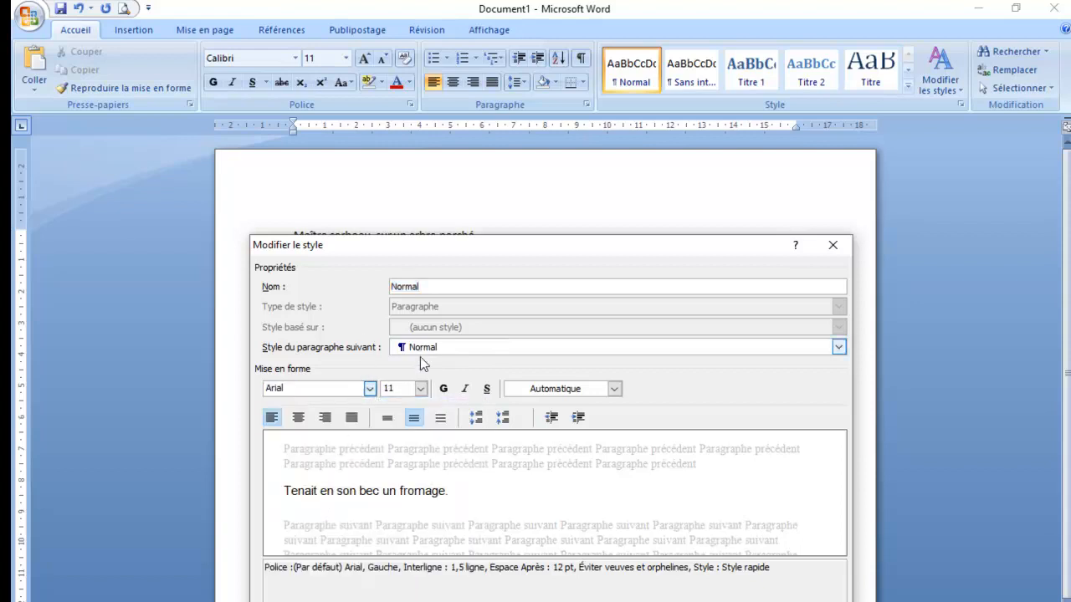
{"action": "left_click", "coordinate": [423, 393]}
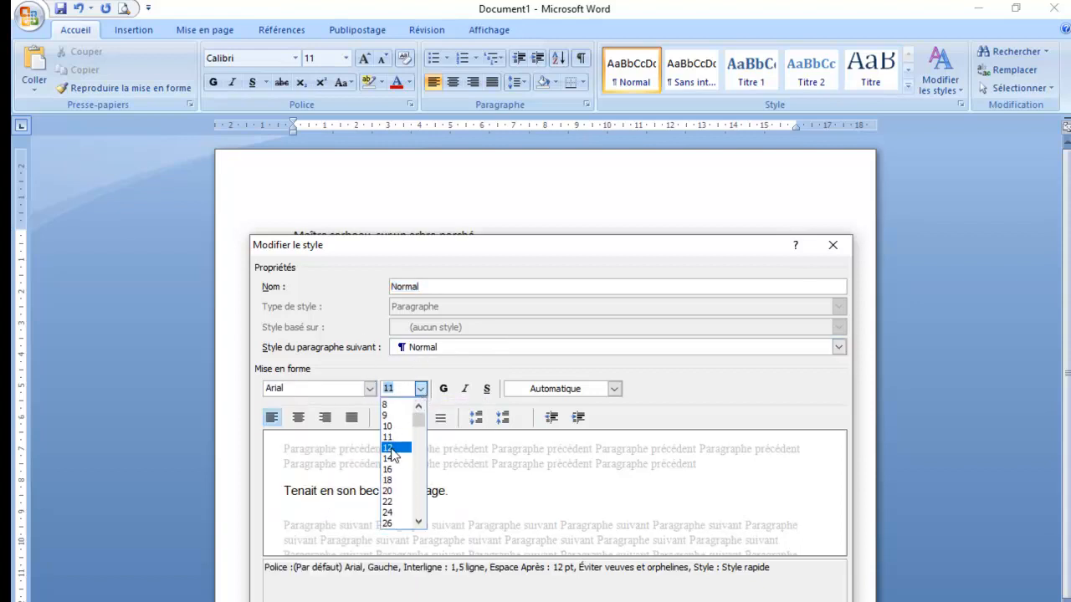
{"action": "left_click", "coordinate": [400, 418]}
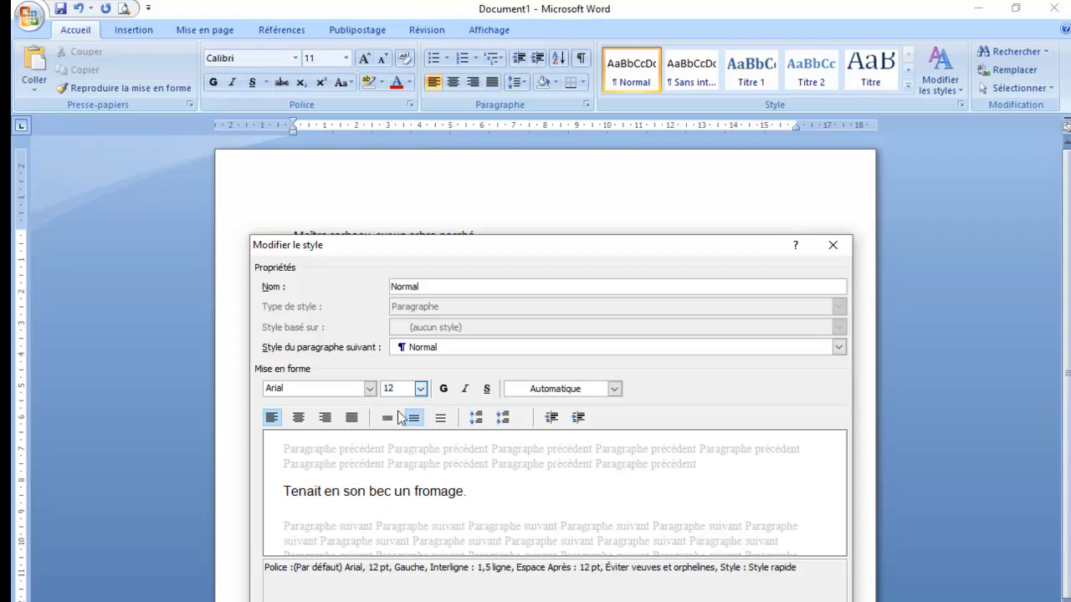
{"action": "left_click", "coordinate": [614, 389]}
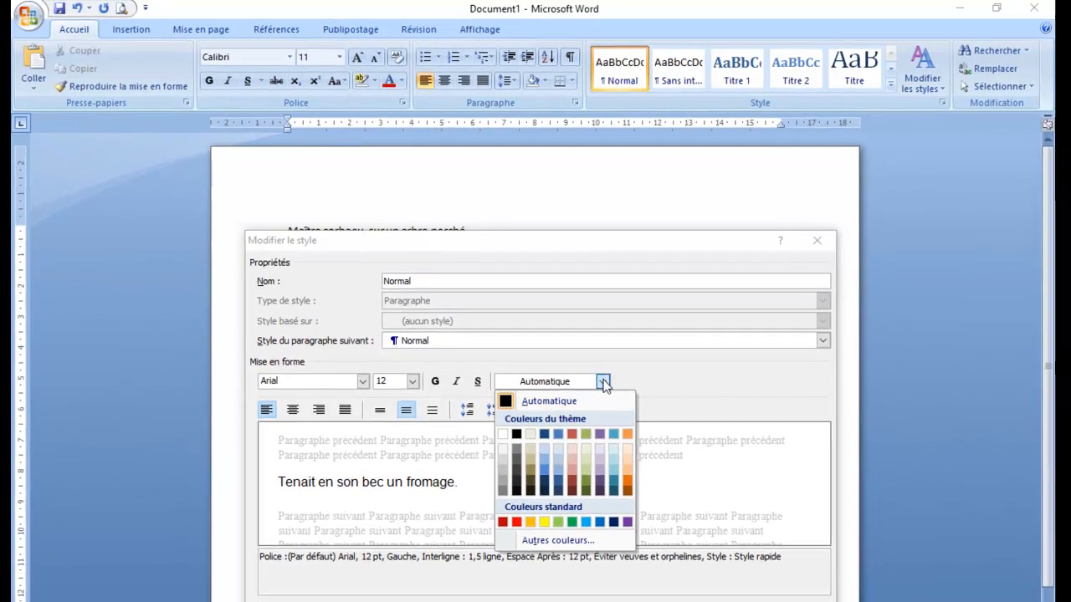
{"action": "left_click", "coordinate": [604, 384]}
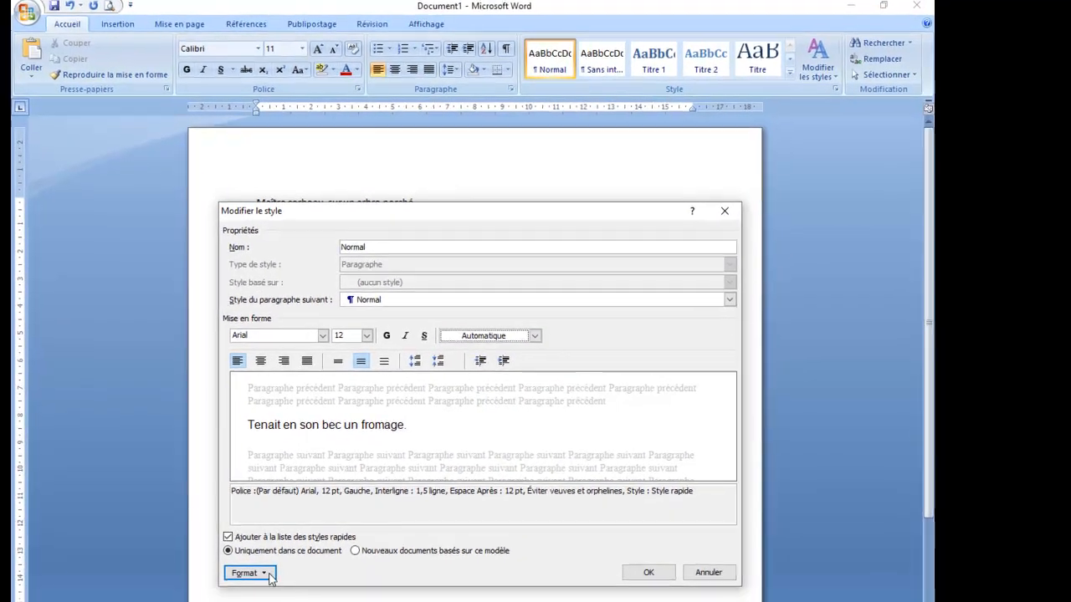
Set the Normal style's spacing after to 6 pt with Simple line spacing, and save it for new documents based on this template
{"action": "left_click", "coordinate": [272, 577]}
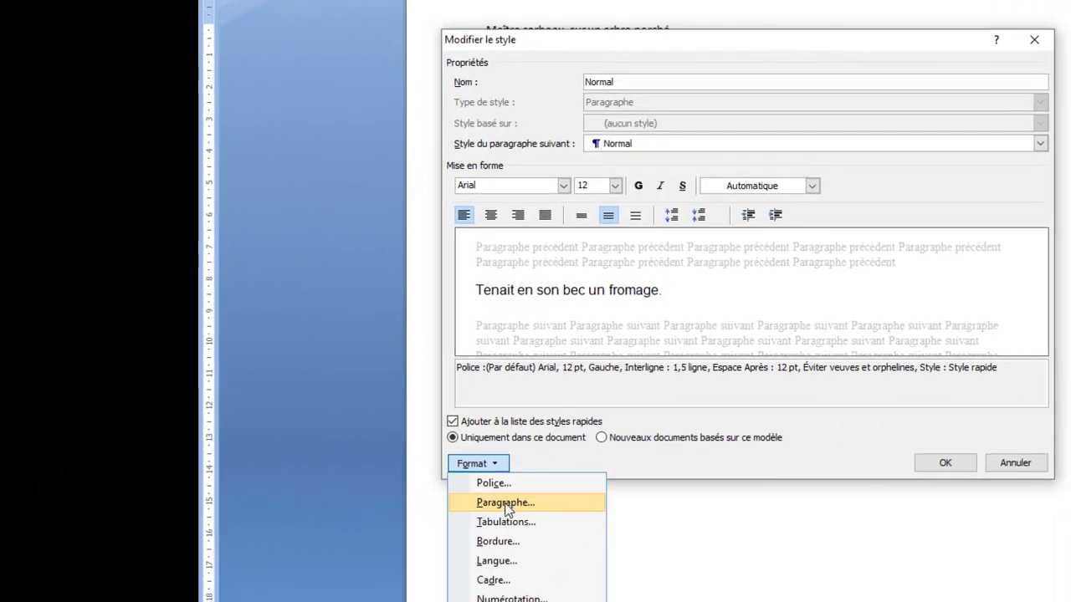
{"action": "left_click", "coordinate": [505, 502]}
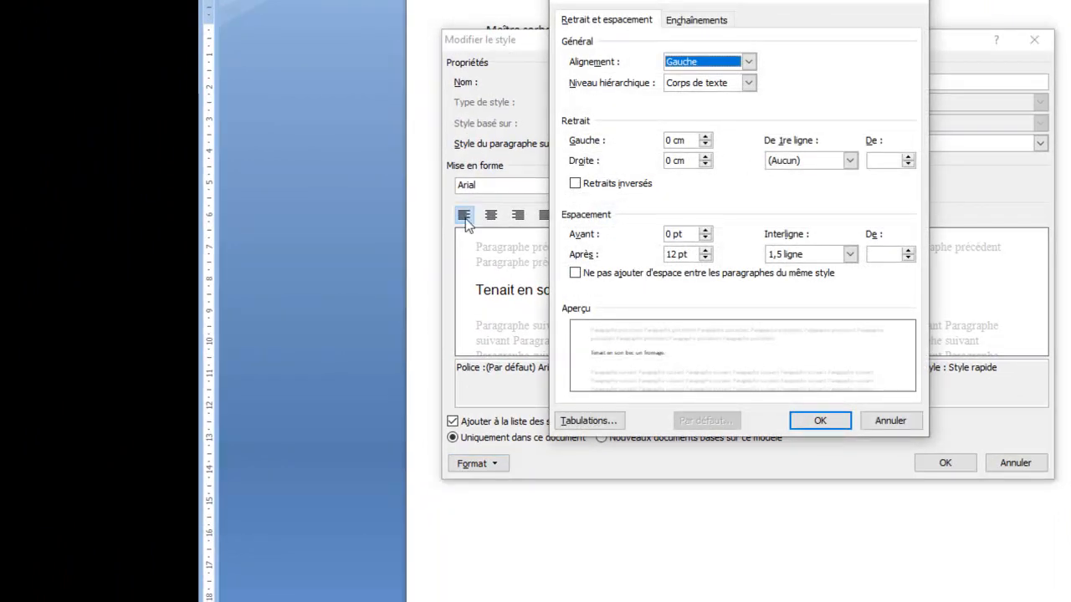
{"action": "left_click", "coordinate": [705, 258]}
{"action": "left_click", "coordinate": [847, 255]}
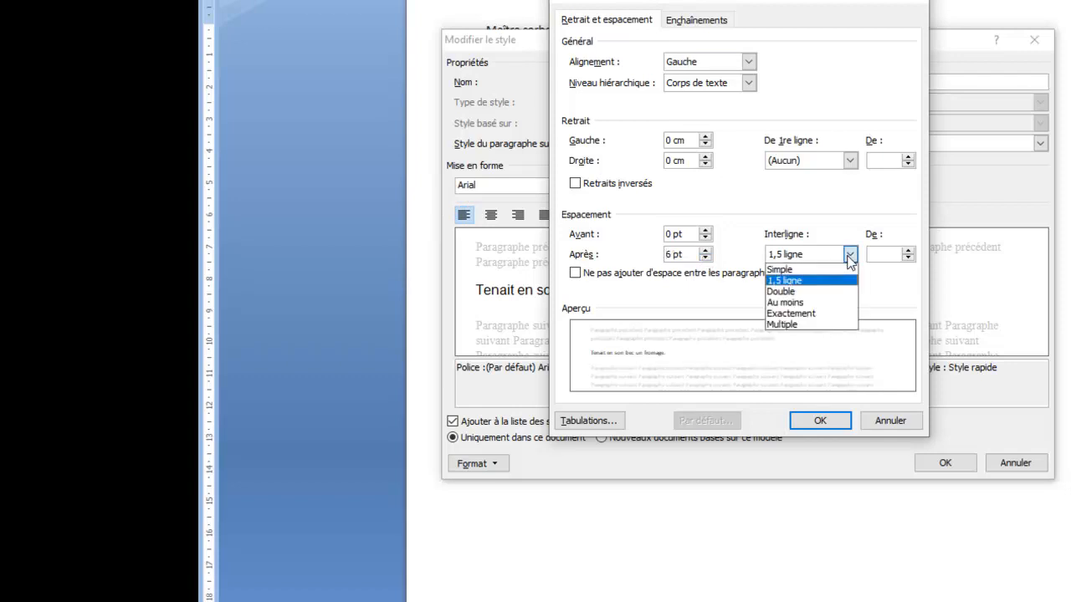
{"action": "left_click", "coordinate": [805, 265]}
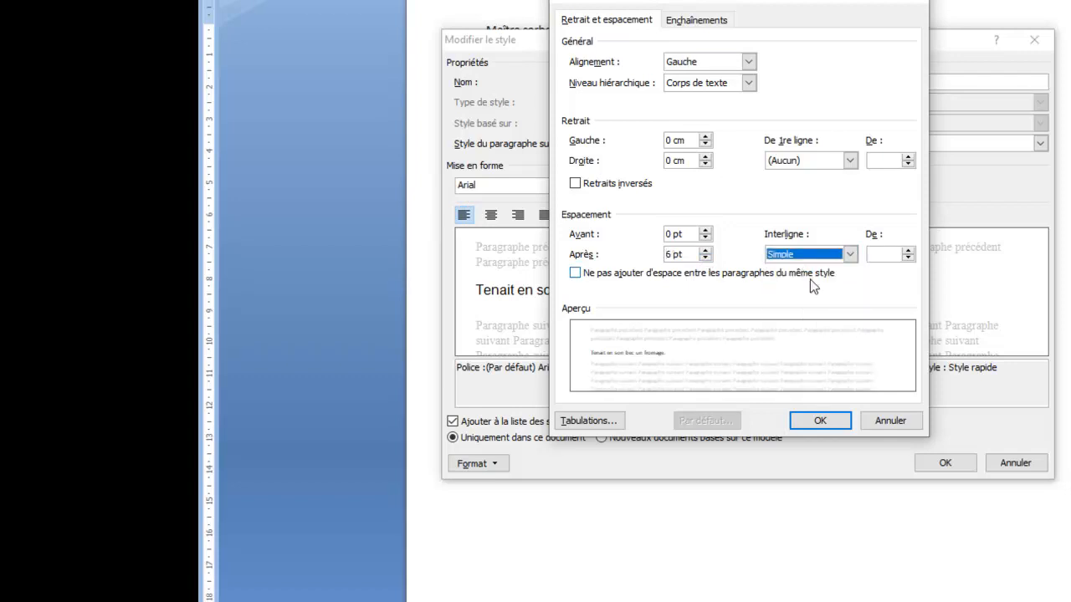
{"action": "left_click", "coordinate": [834, 422]}
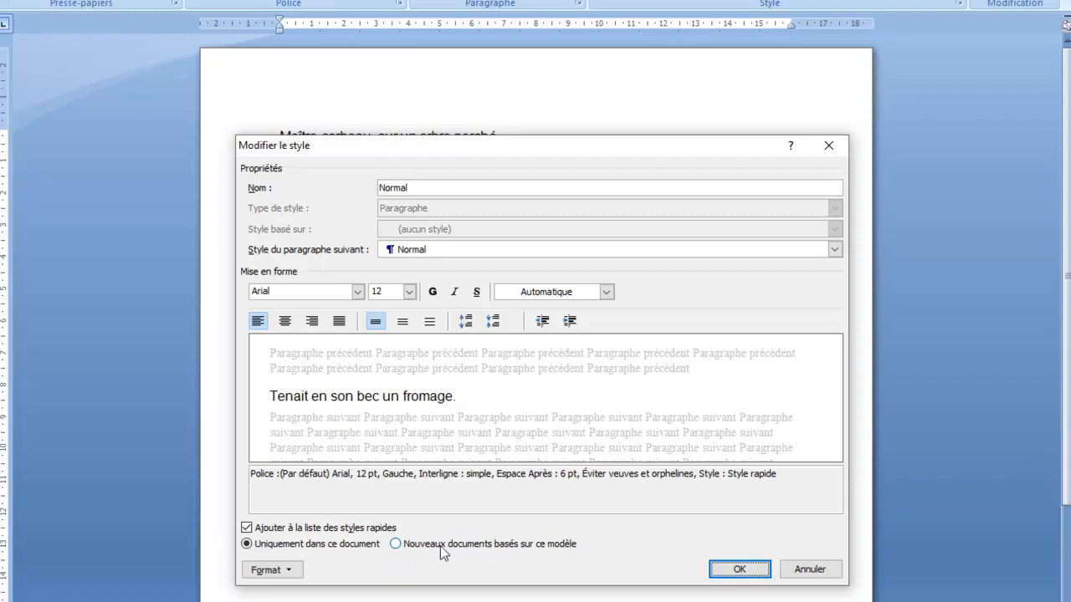
{"action": "left_click", "coordinate": [397, 544]}
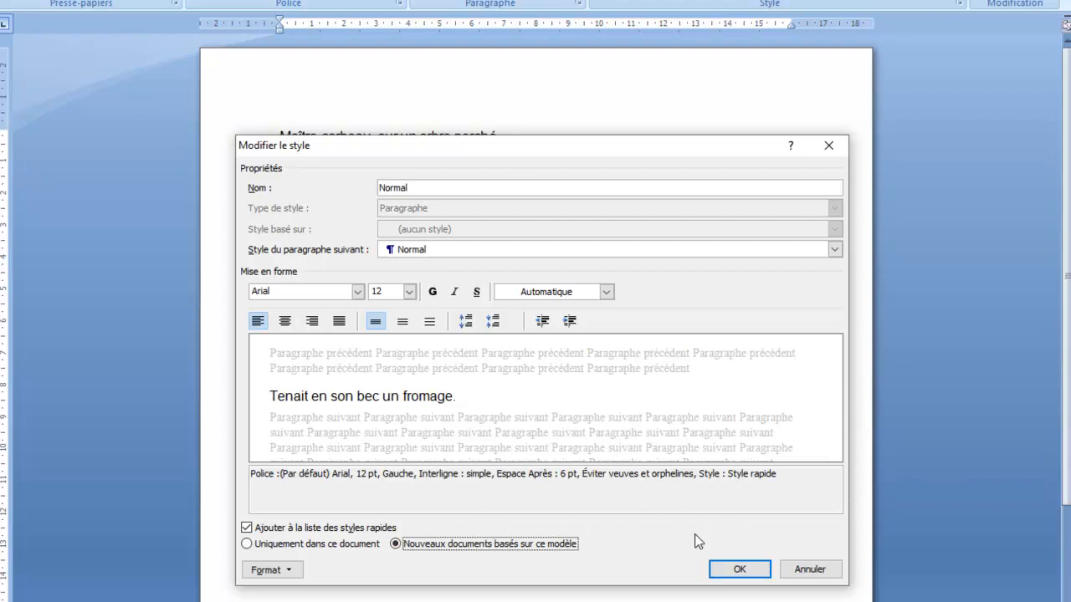
{"action": "left_click", "coordinate": [751, 569]}
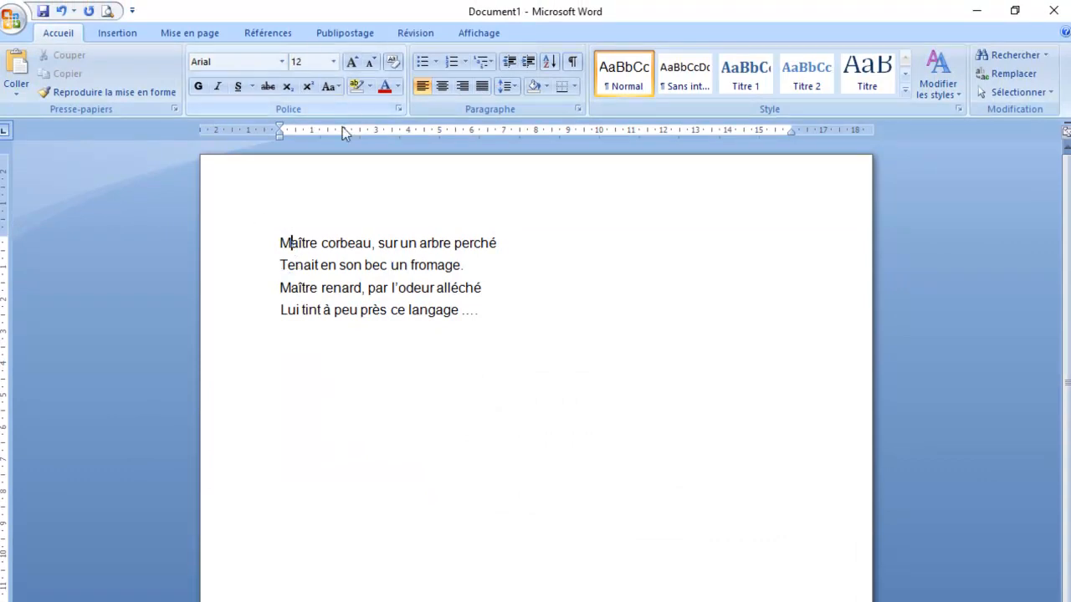
Review the first line's paragraph spacing settings under the modified Normal style
{"action": "left_click", "coordinate": [232, 251]}
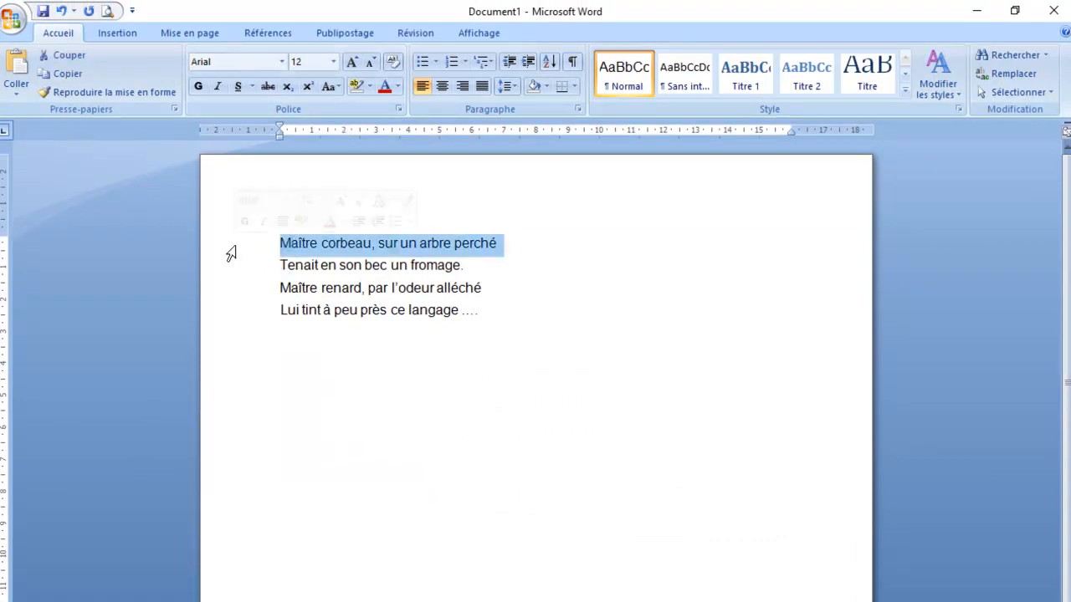
{"action": "right_click", "coordinate": [325, 256]}
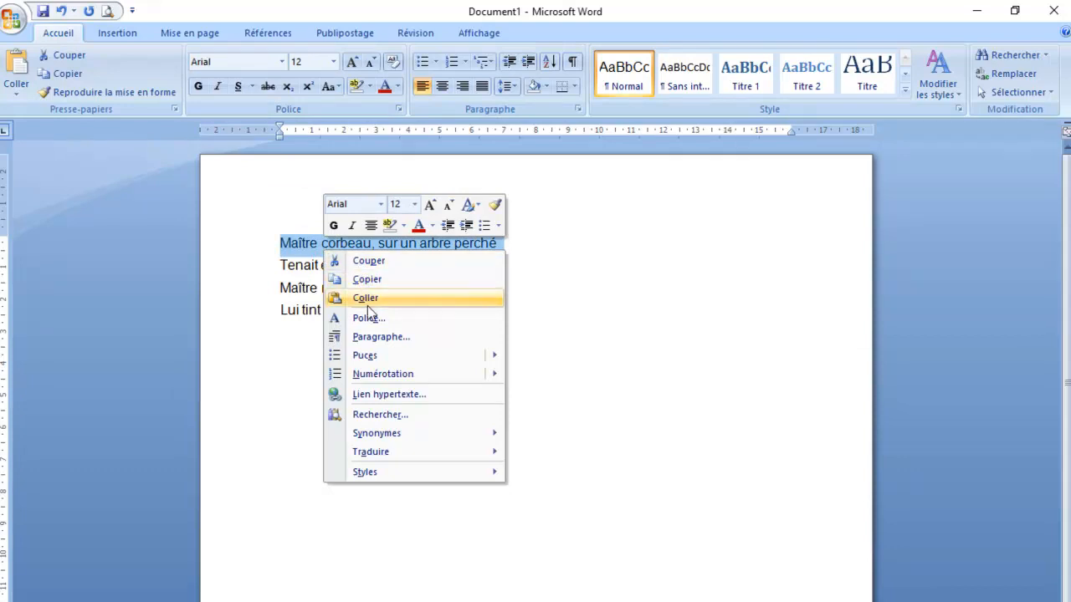
{"action": "left_click", "coordinate": [375, 337]}
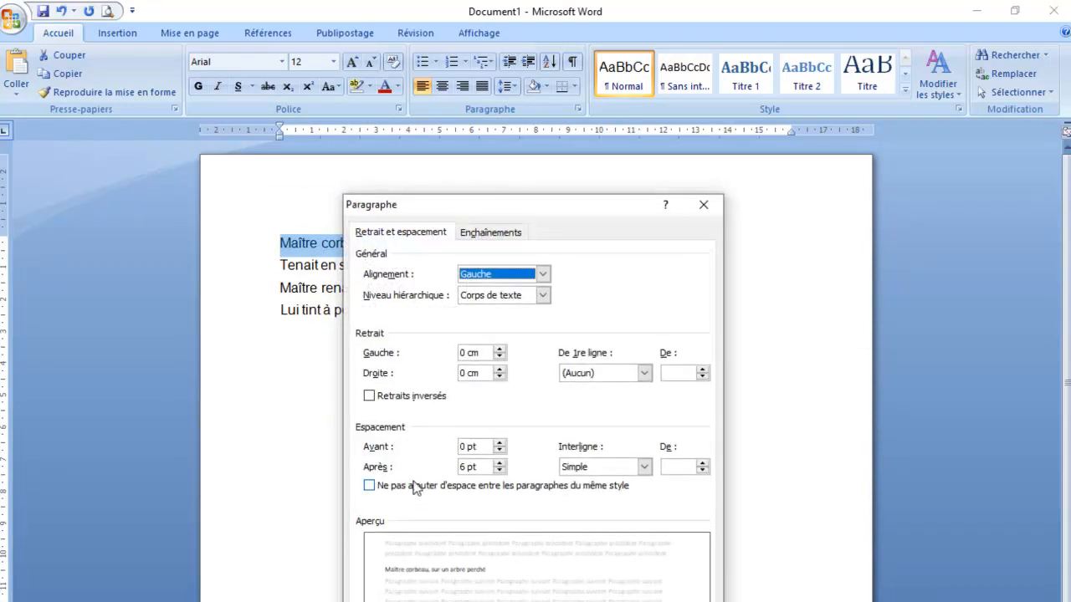
{"action": "left_click", "coordinate": [675, 601]}
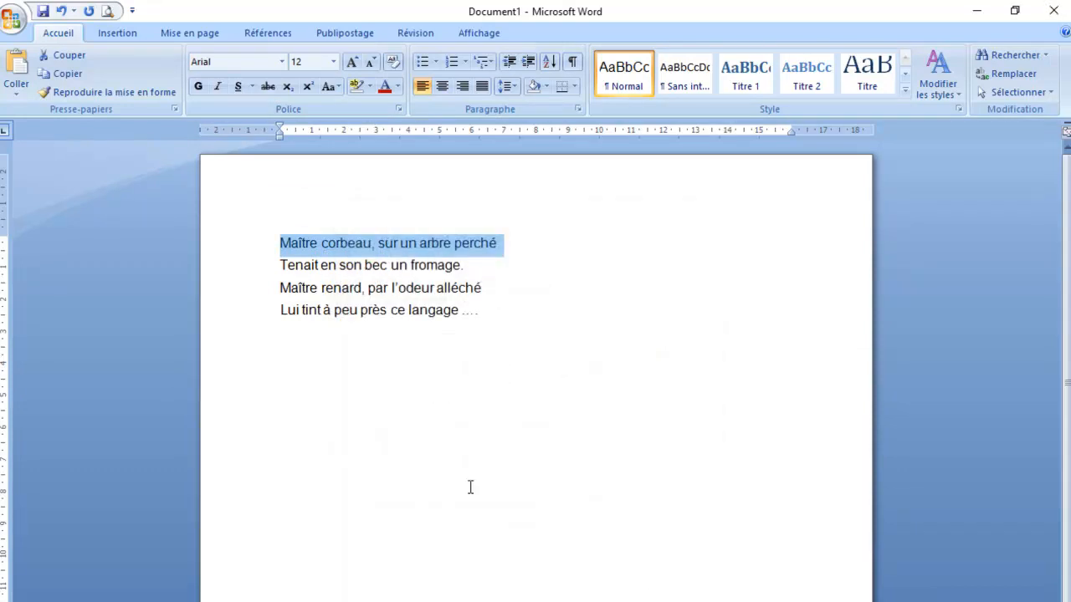
{"action": "left_click", "coordinate": [399, 436]}
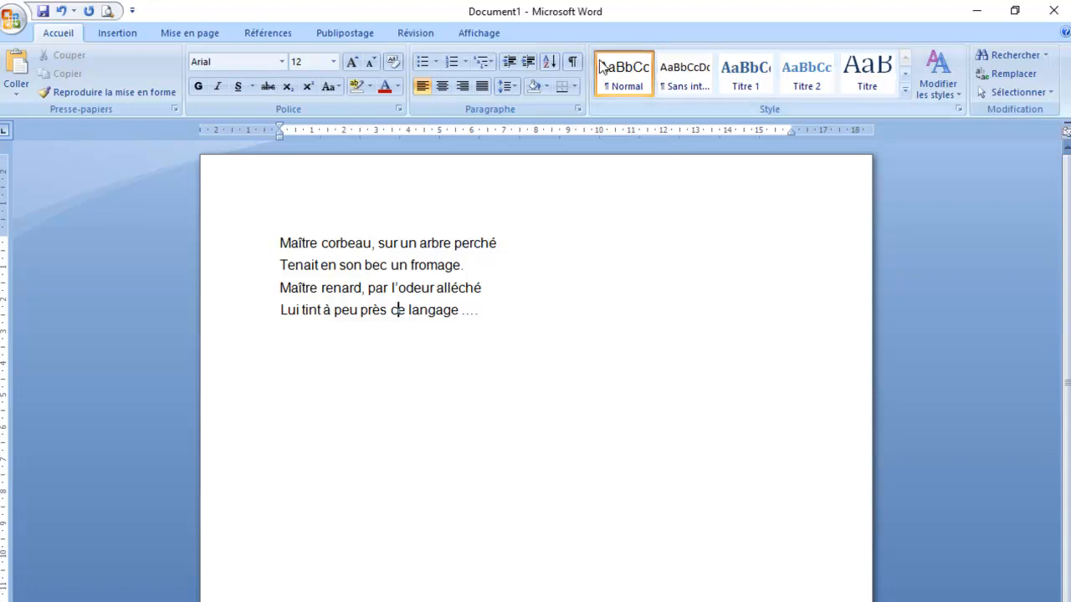
Apply the Sans interligne style to the poem's first line
{"action": "left_click", "coordinate": [683, 76]}
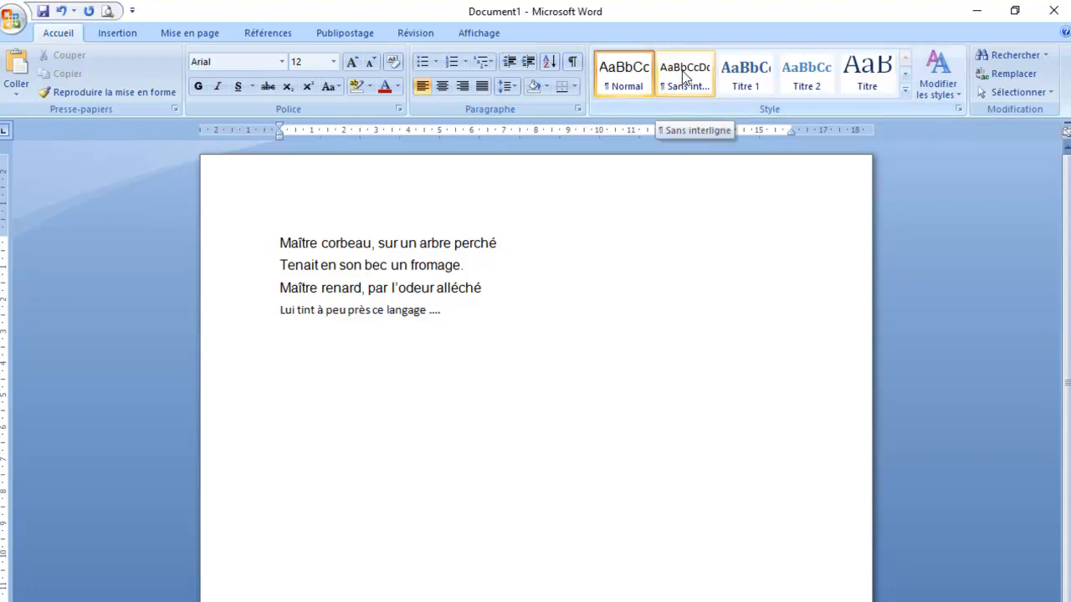
{"action": "left_click", "coordinate": [251, 250]}
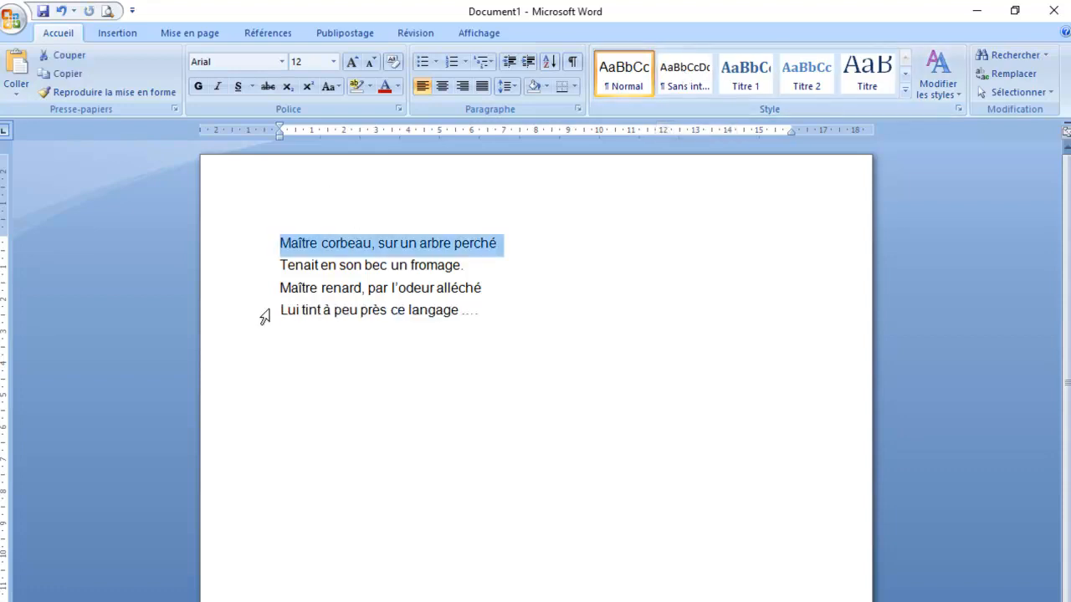
{"action": "left_click", "coordinate": [685, 78]}
Open the Sans interligne style for modification and review its paragraph indent and spacing settings without changing them
{"action": "right_click", "coordinate": [682, 78]}
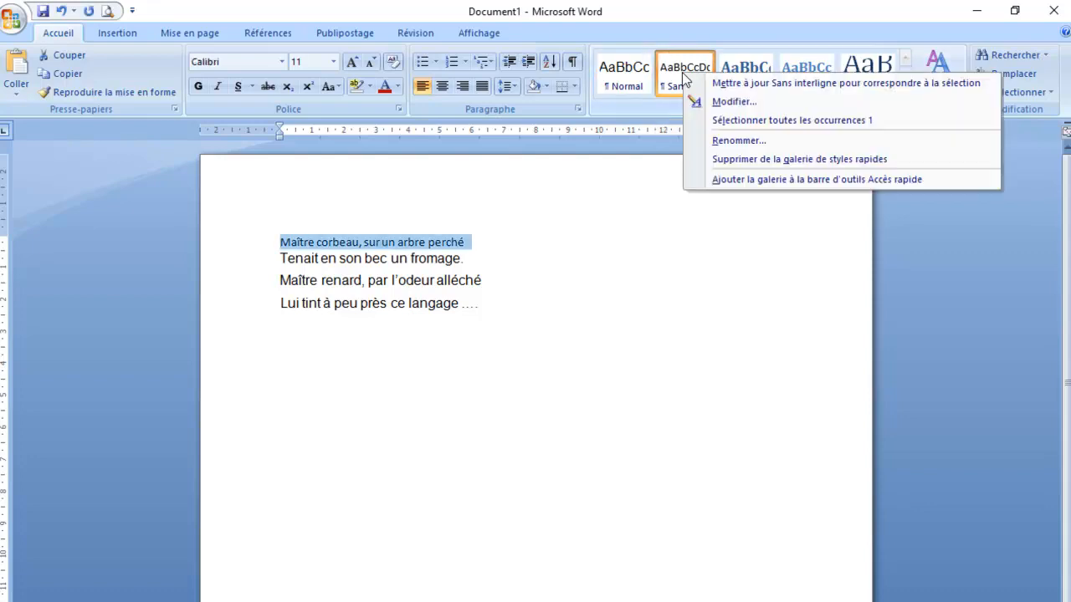
{"action": "left_click", "coordinate": [718, 101]}
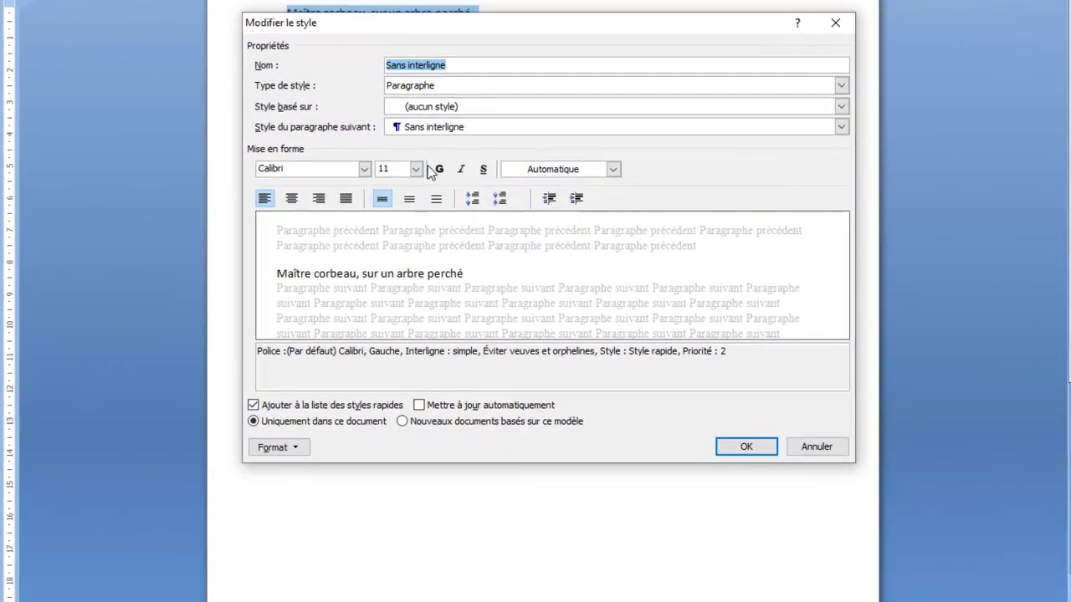
{"action": "left_click", "coordinate": [291, 448]}
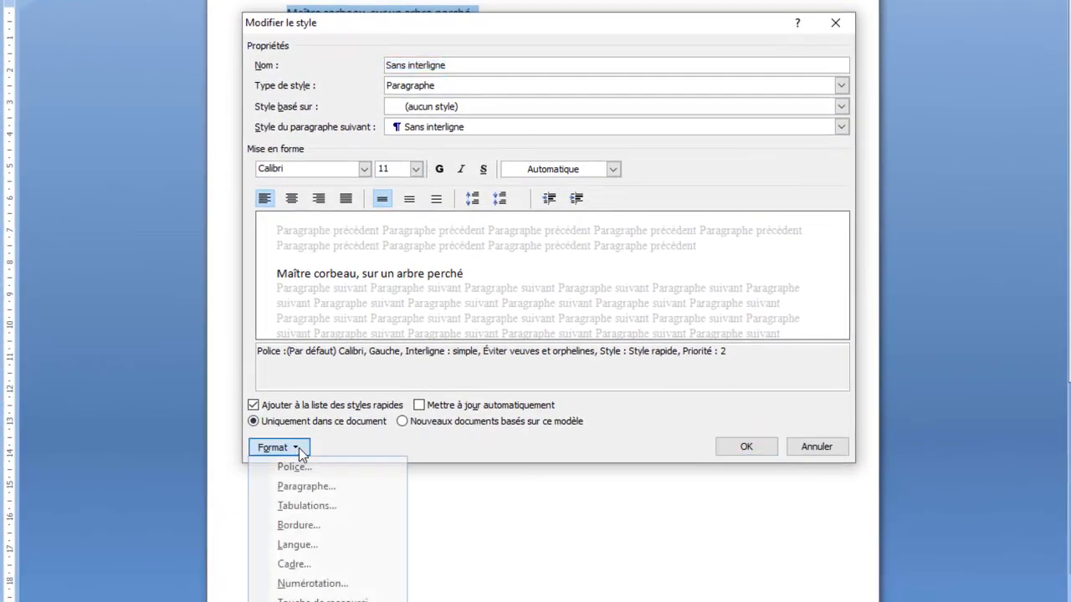
{"action": "left_click", "coordinate": [300, 488]}
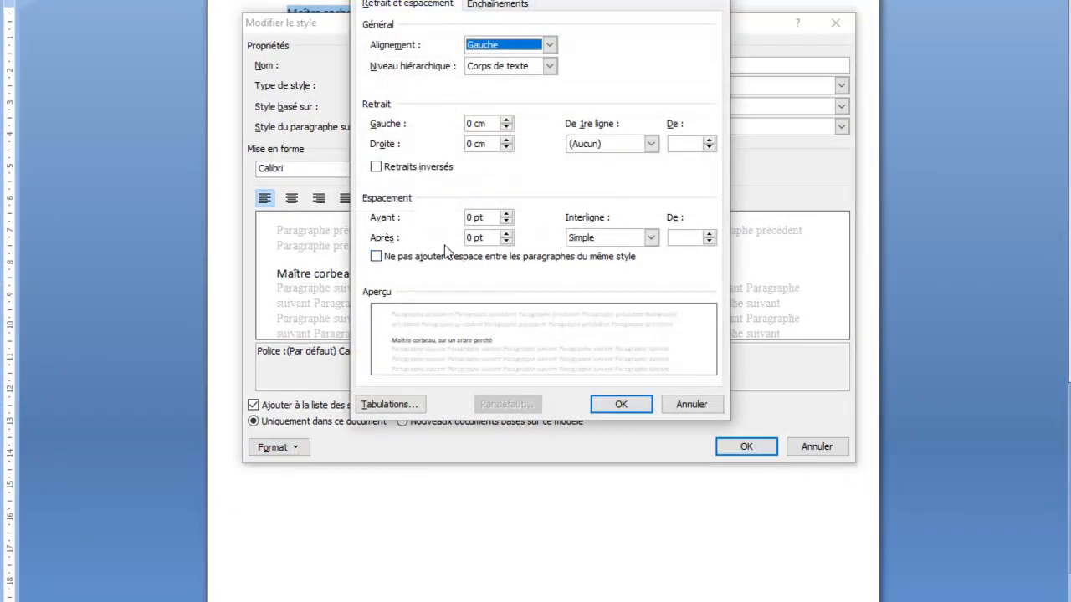
{"action": "left_click", "coordinate": [703, 405]}
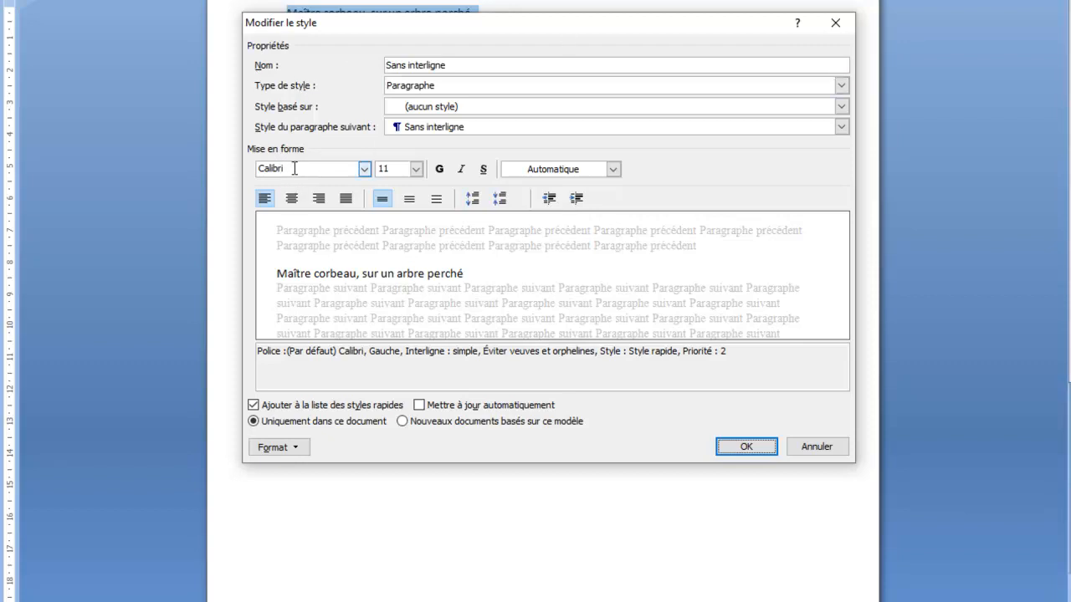
Set the Sans interligne style's font to Century Gothic and apply the change to this document only
{"action": "left_click", "coordinate": [364, 168]}
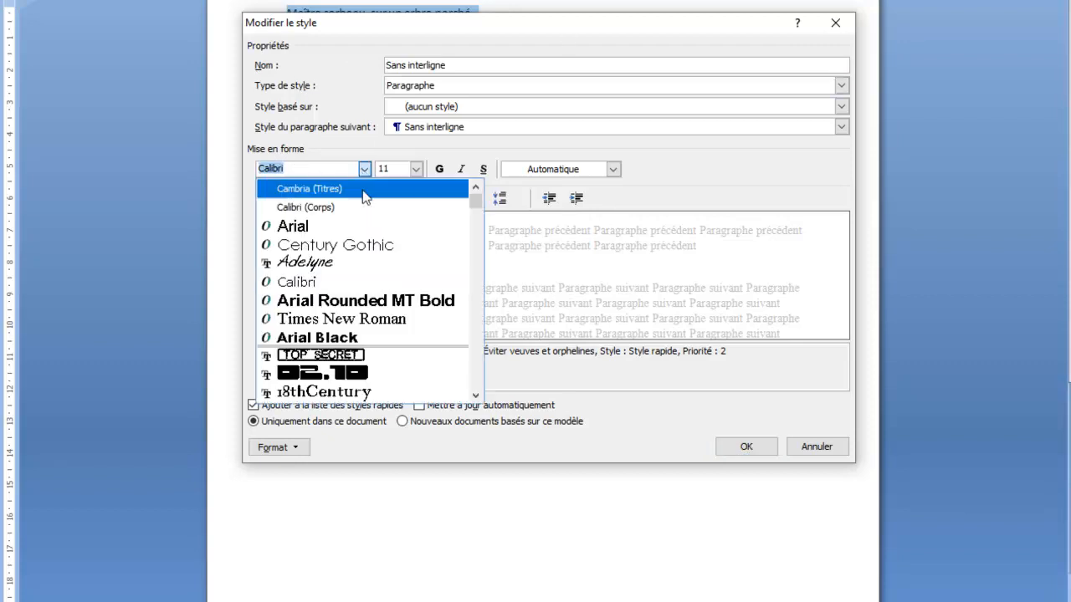
{"action": "left_click", "coordinate": [357, 245]}
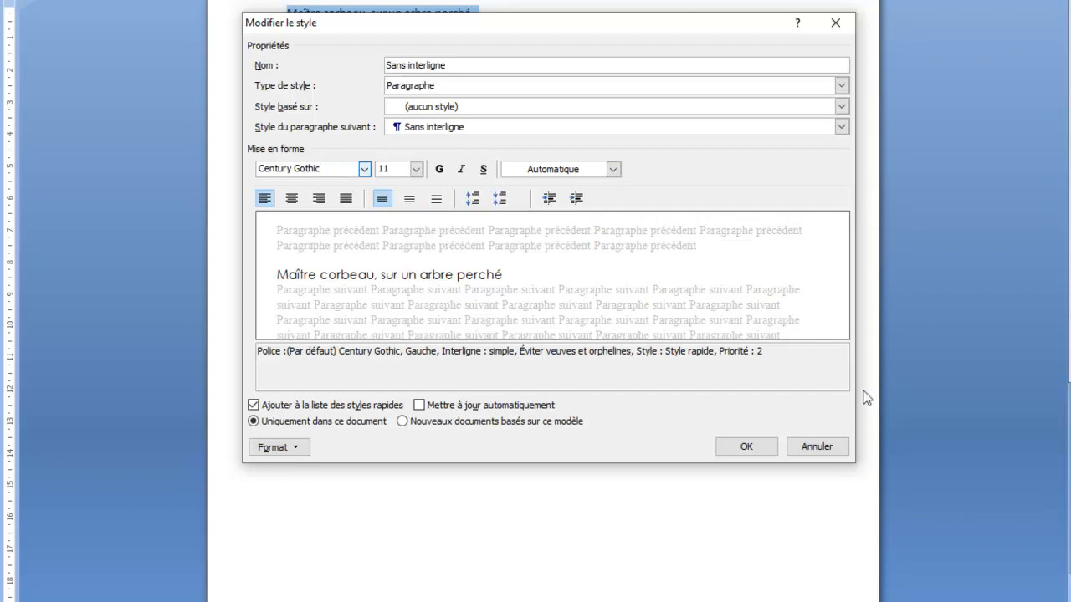
{"action": "left_click", "coordinate": [752, 447]}
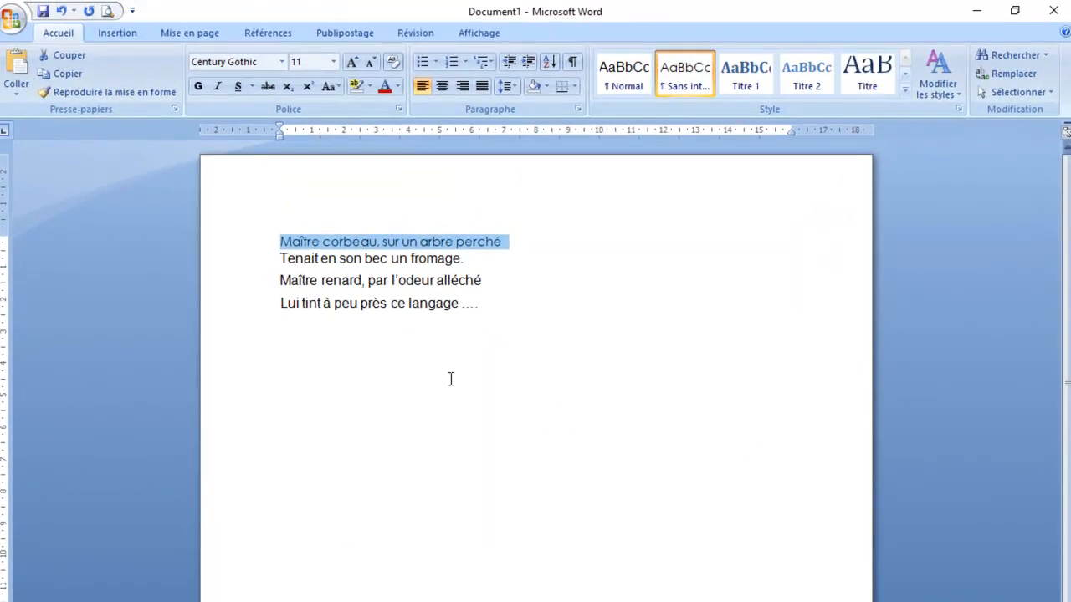
Apply the Sans interligne style to the poem's second, third and fourth lines
{"action": "left_click", "coordinate": [527, 264]}
{"action": "left_click", "coordinate": [249, 261]}
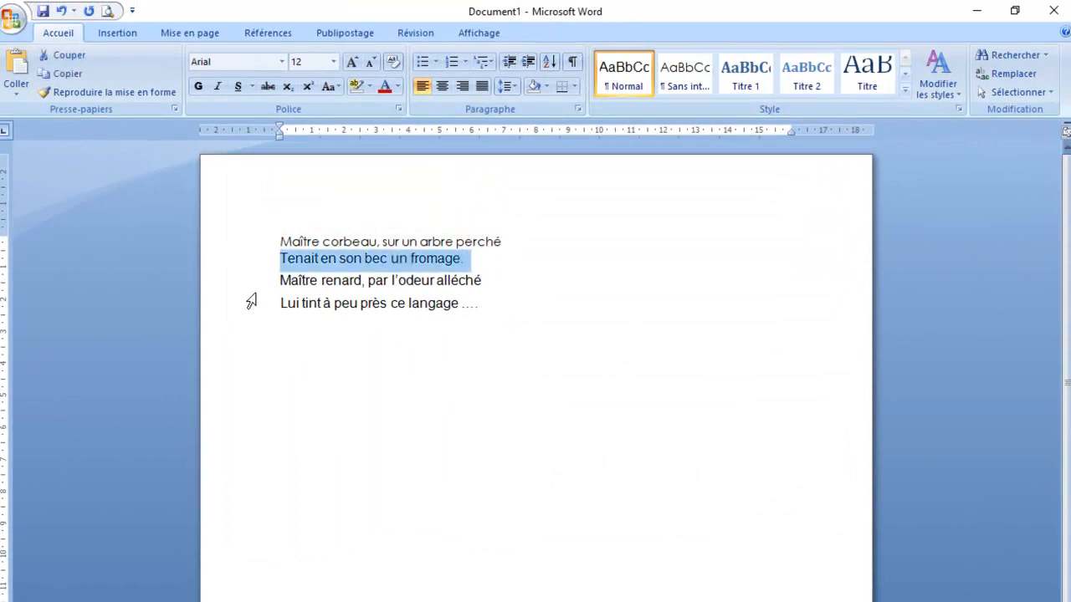
{"action": "left_click", "coordinate": [255, 277]}
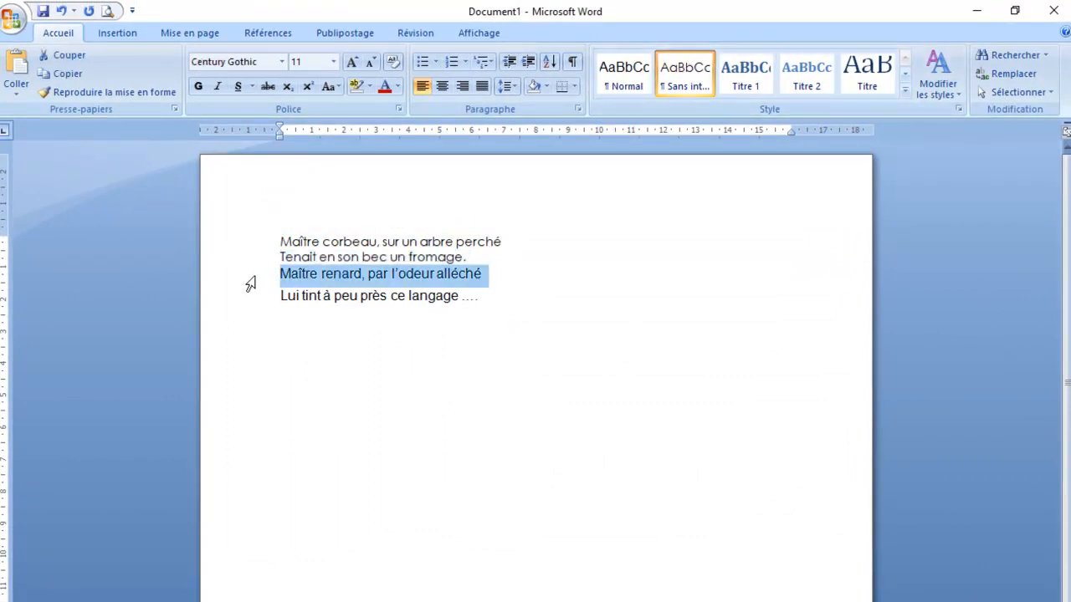
{"action": "left_click", "coordinate": [684, 75]}
{"action": "left_click", "coordinate": [246, 290]}
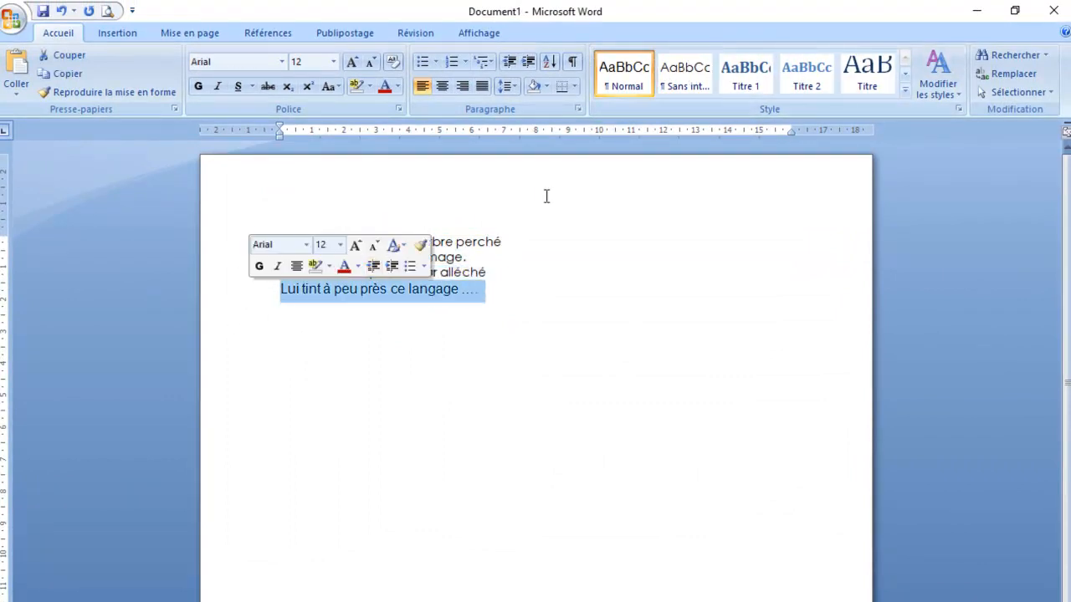
{"action": "left_click", "coordinate": [686, 76]}
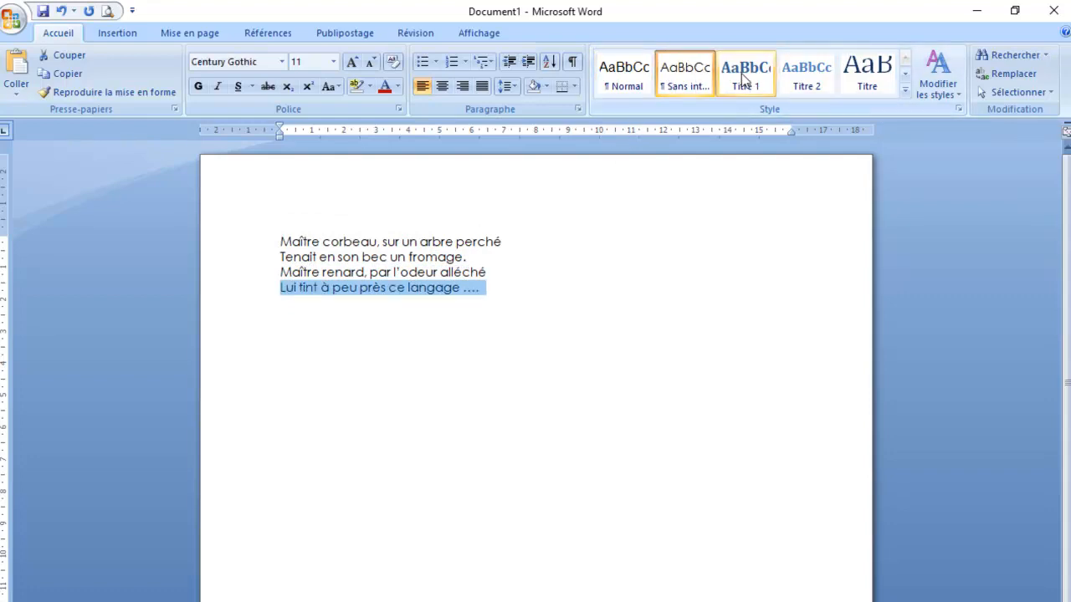
Apply the Titre 1 style to the poem's first line, "Maître corbeau, sur un arbre perché"
{"action": "left_click", "coordinate": [237, 245]}
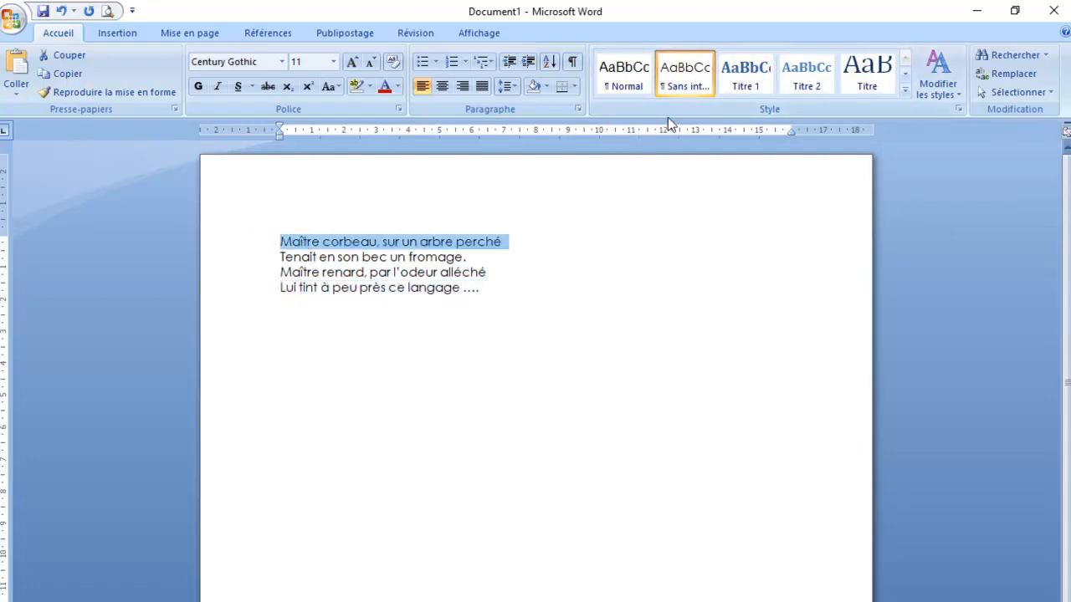
{"action": "left_click", "coordinate": [746, 75]}
{"action": "left_click", "coordinate": [406, 410]}
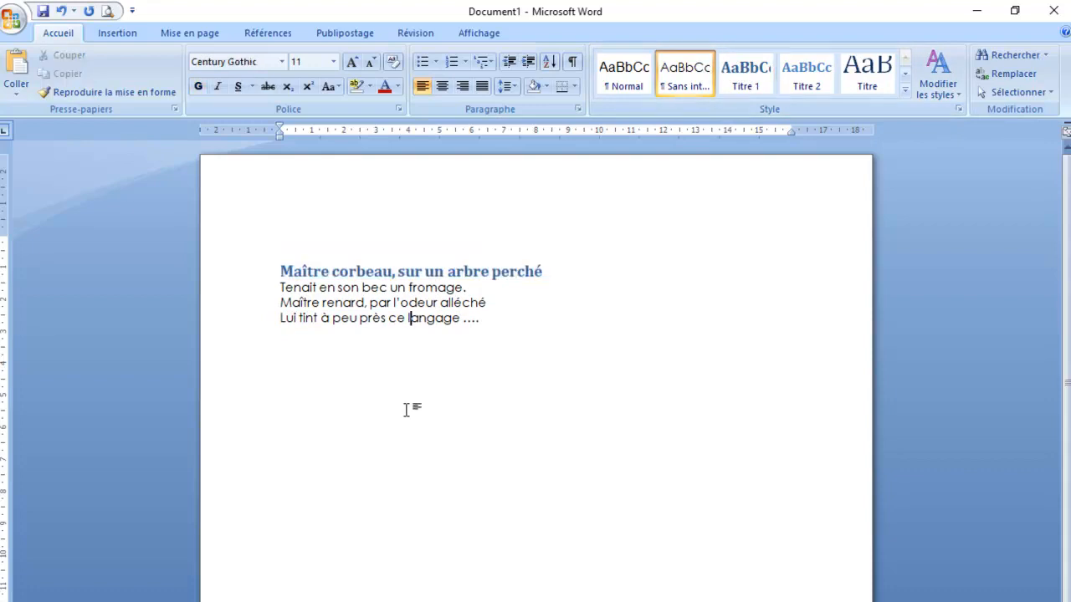
Modify the Titre 1 style so its paragraph spacing before is 6 pt, then deselect the heading line
{"action": "left_click", "coordinate": [251, 270]}
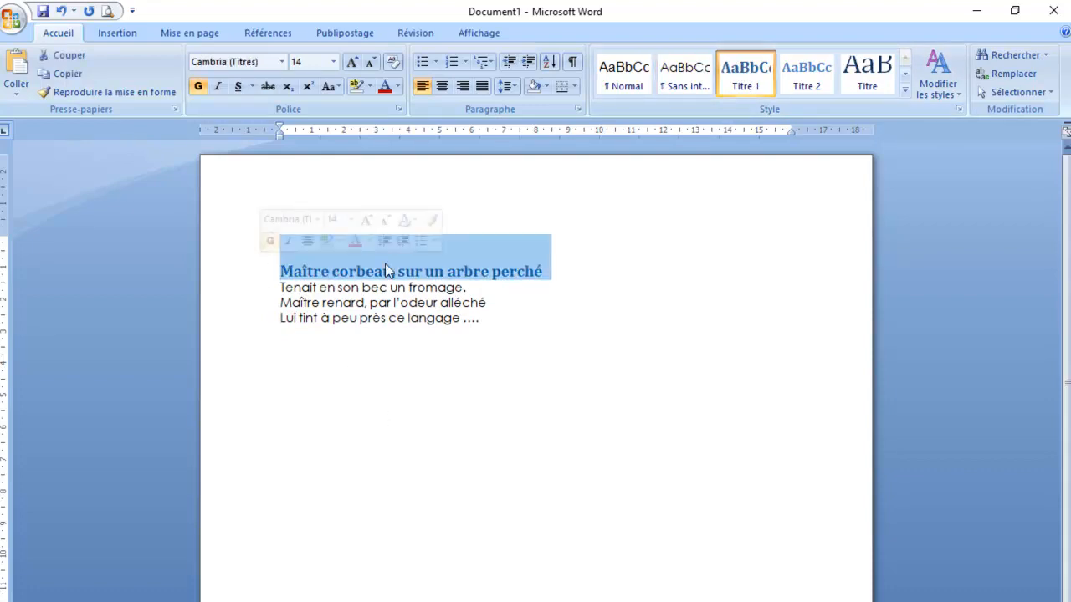
{"action": "right_click", "coordinate": [755, 84]}
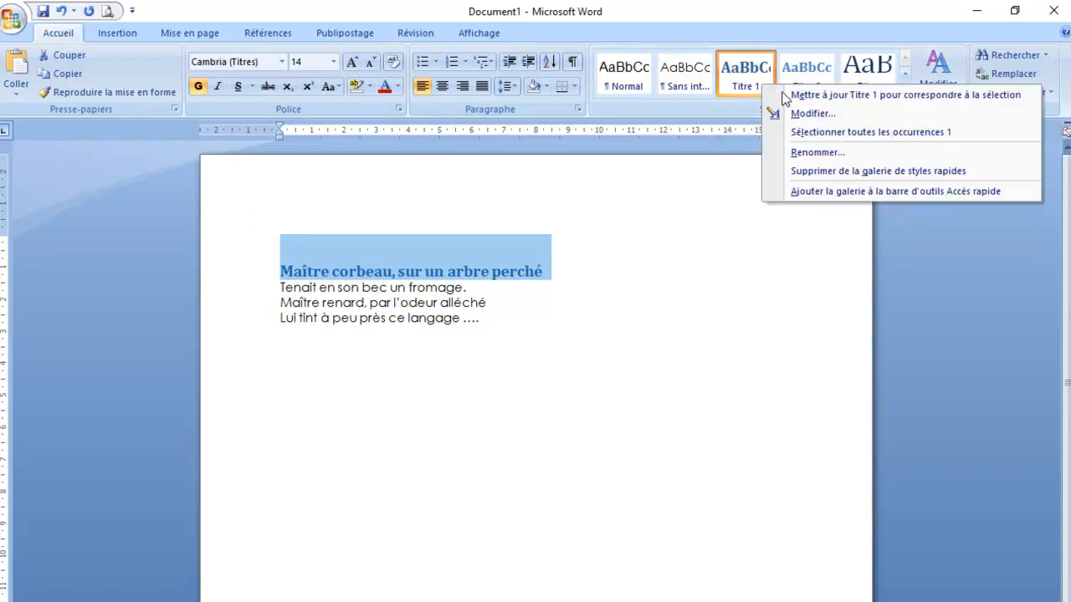
{"action": "left_click", "coordinate": [786, 115]}
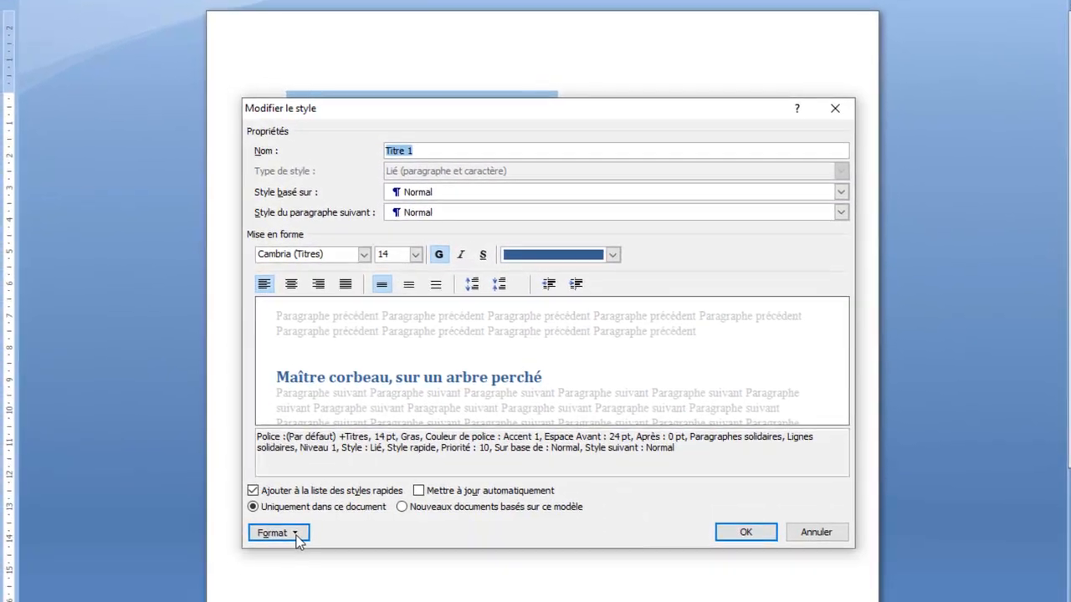
{"action": "left_click", "coordinate": [285, 535]}
{"action": "left_click", "coordinate": [298, 486]}
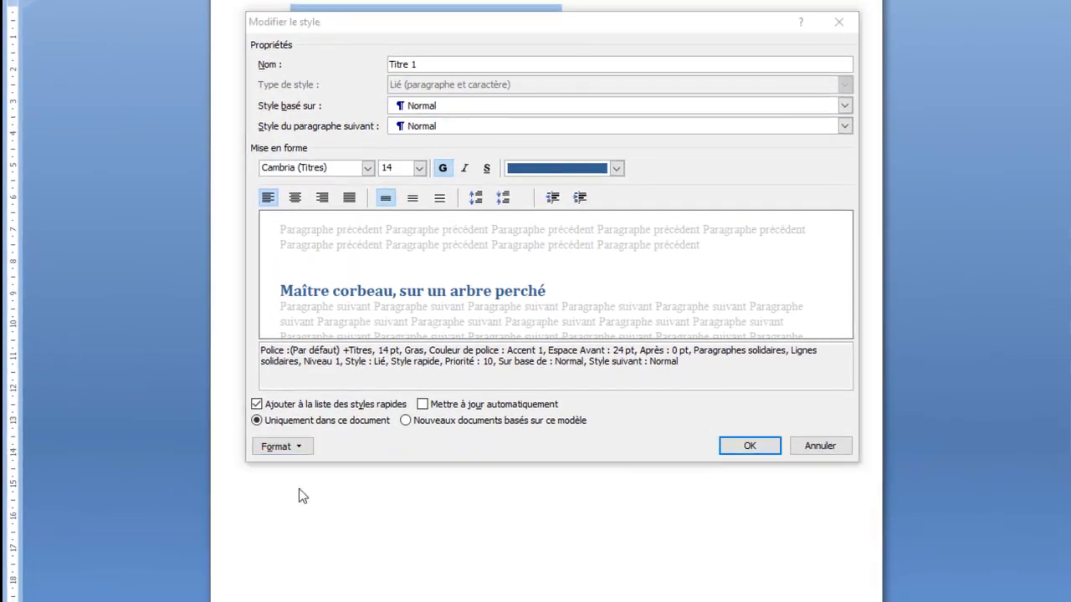
{"action": "left_click", "coordinate": [508, 220]}
{"action": "left_click", "coordinate": [509, 220]}
{"action": "left_click", "coordinate": [508, 220]}
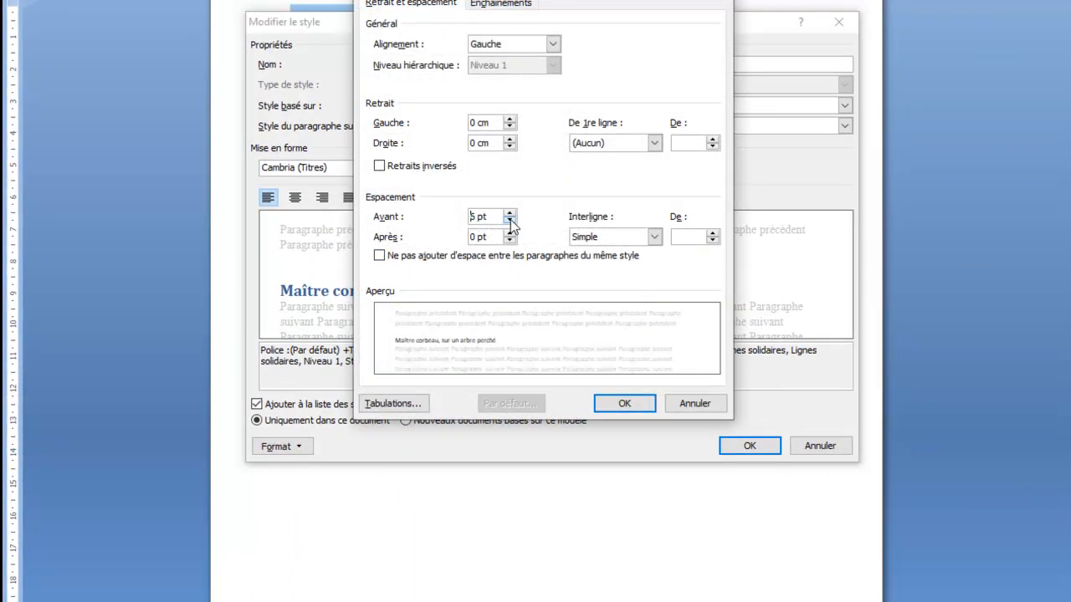
{"action": "left_click", "coordinate": [640, 404]}
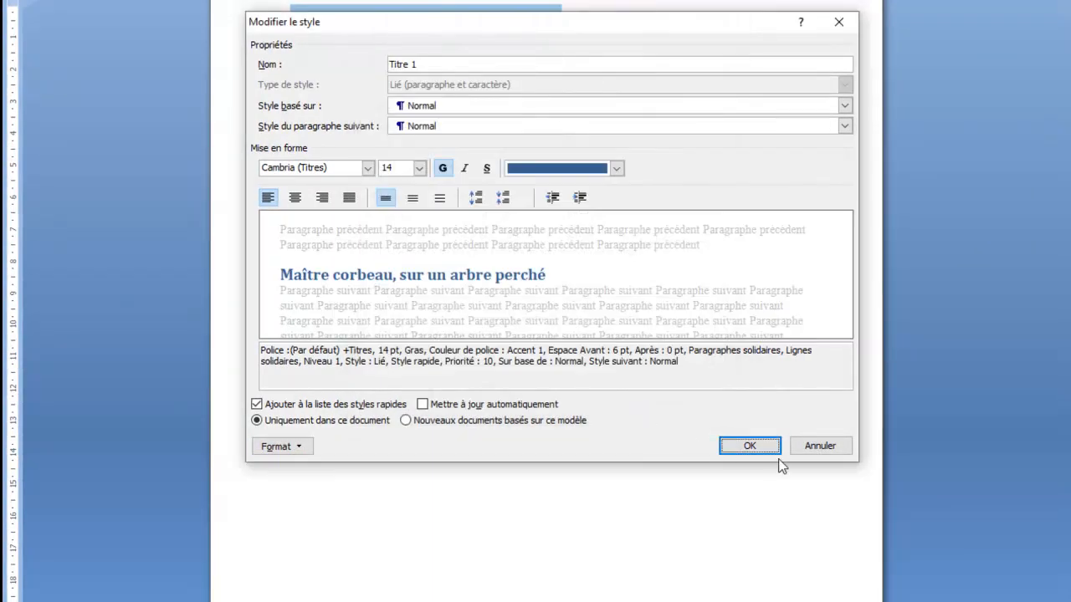
{"action": "left_click", "coordinate": [750, 445]}
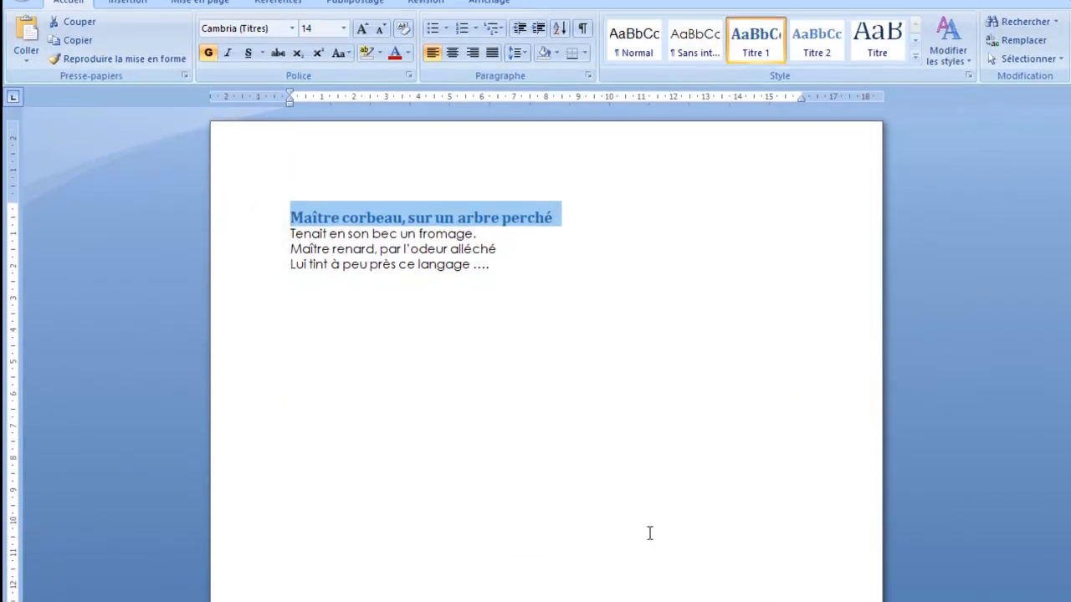
{"action": "left_click", "coordinate": [430, 431]}
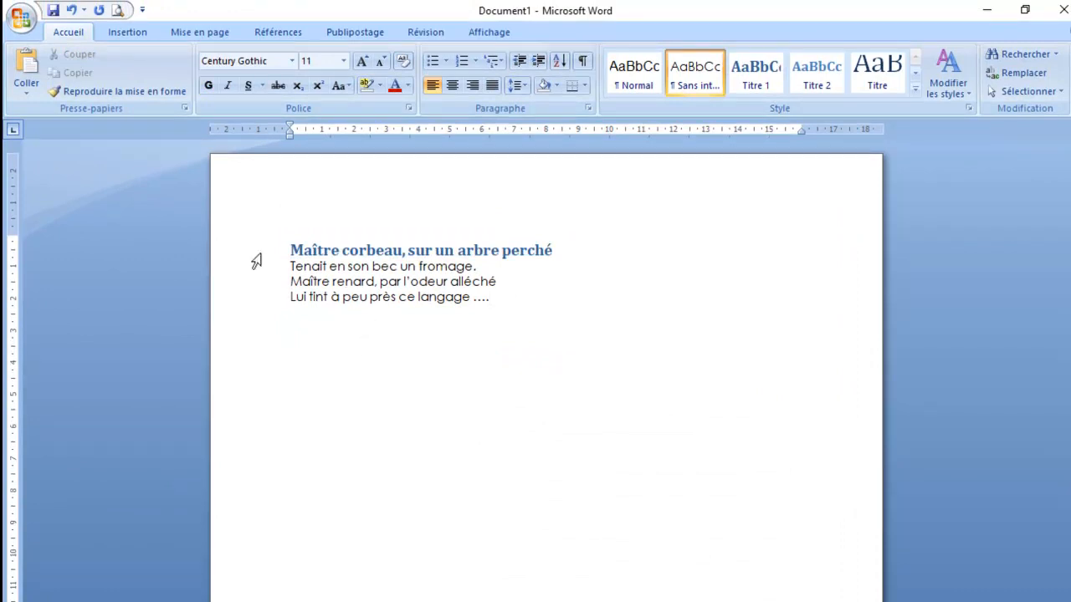